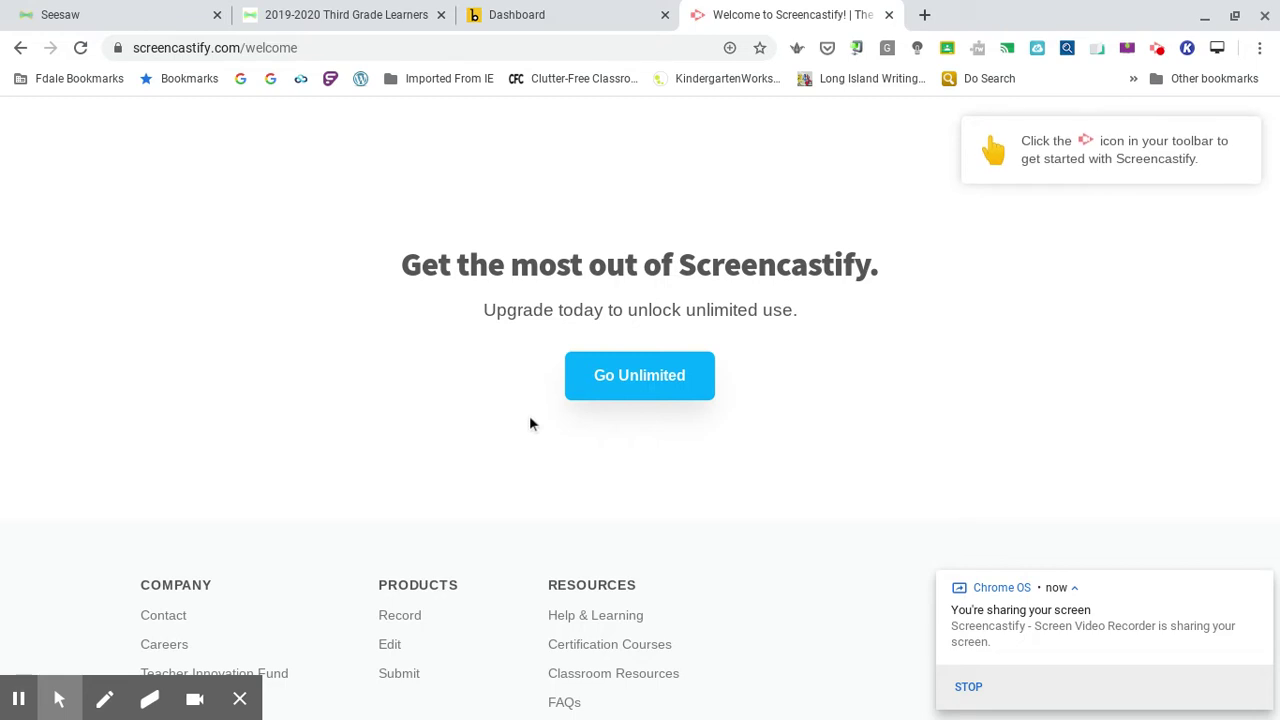
From the Buncee dashboard, open the Digital Reading Notebook in the editor
click(557, 12)
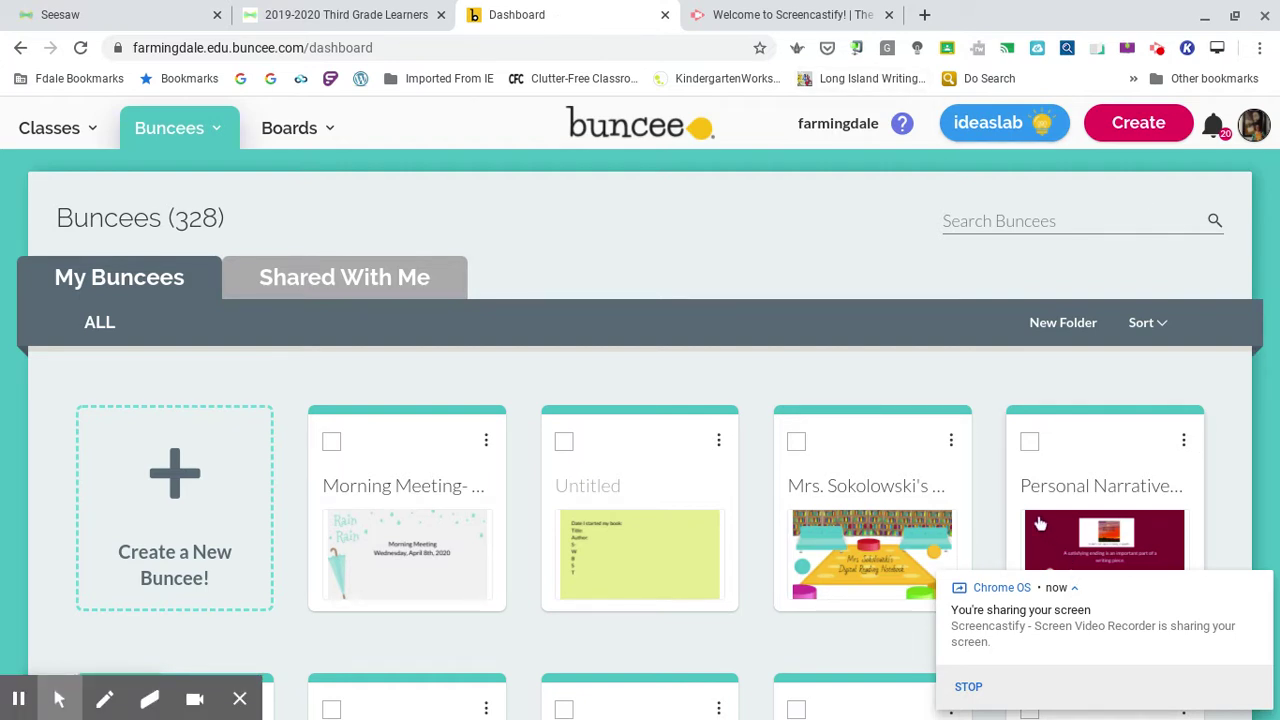
click(889, 543)
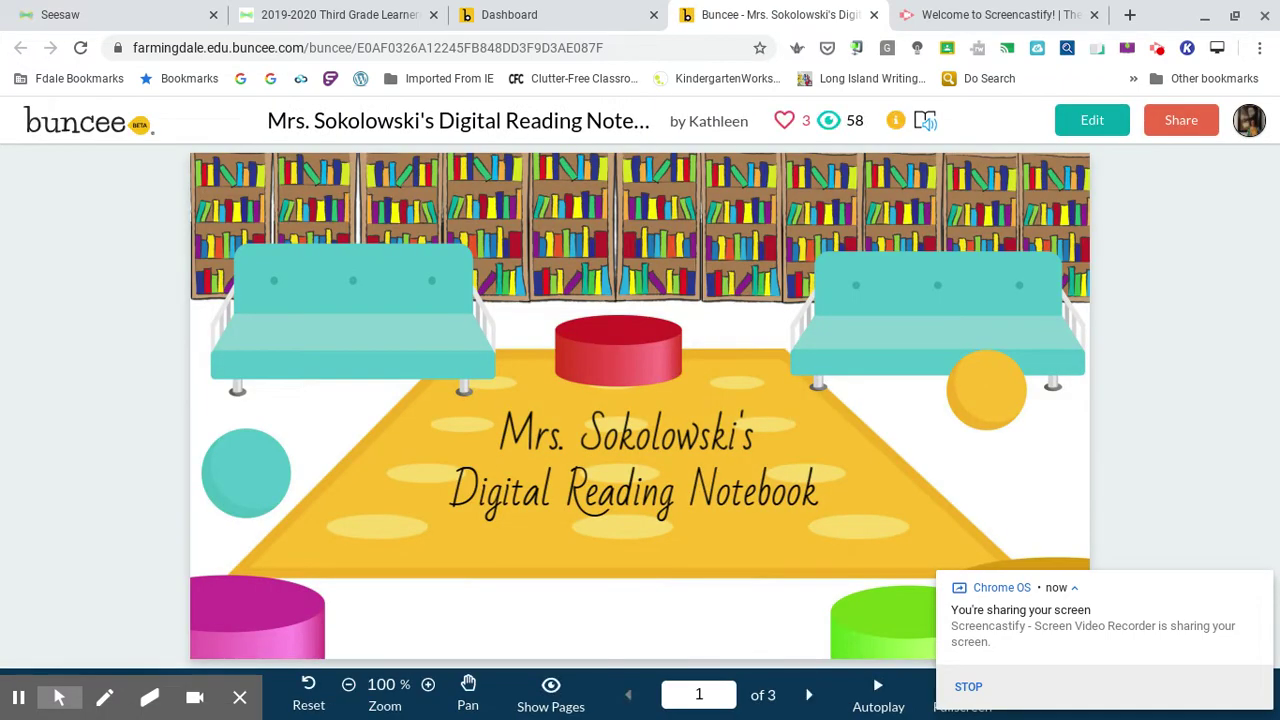
click(1098, 120)
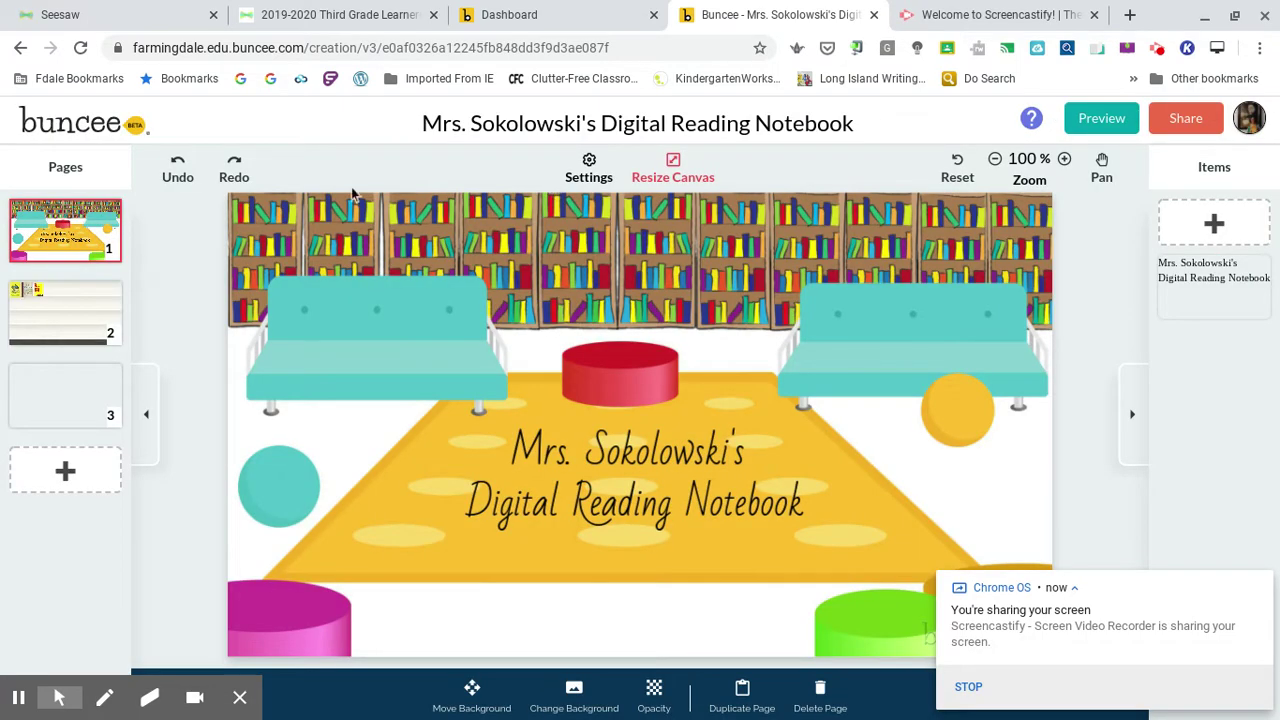
View the page 2 bookshelf of three covers, then start a new browser tab
click(43, 316)
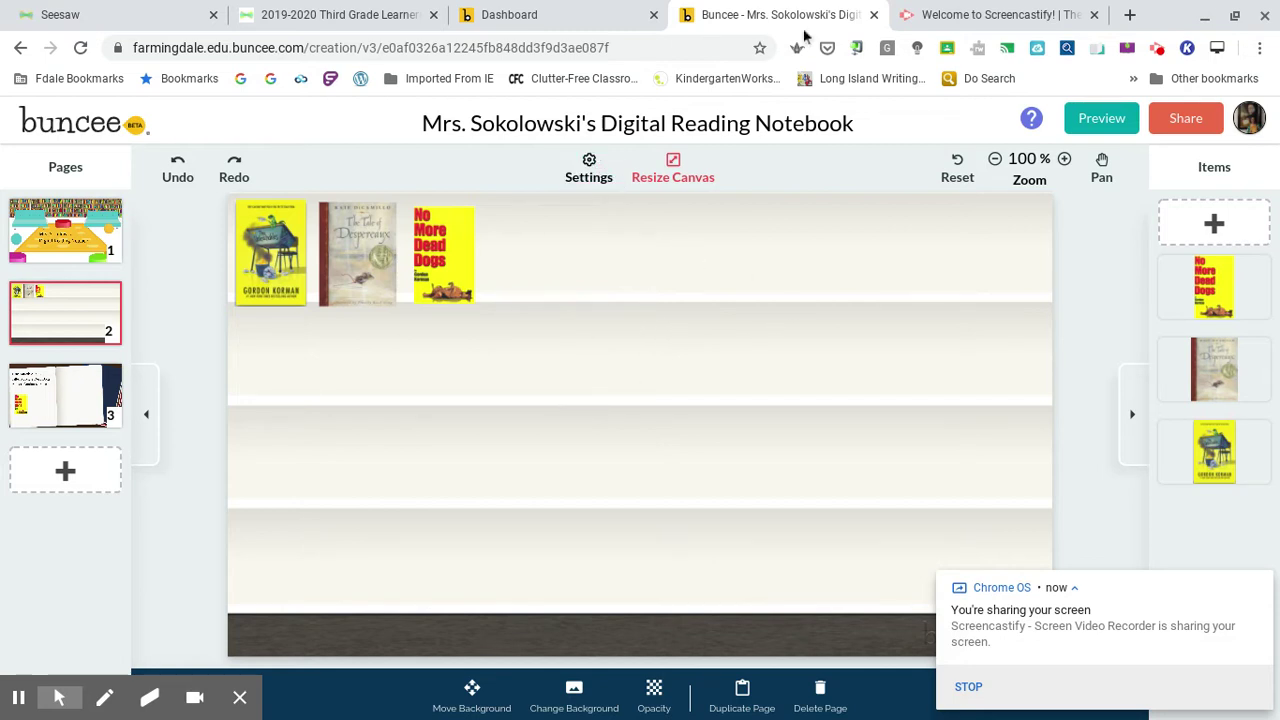
click(1130, 14)
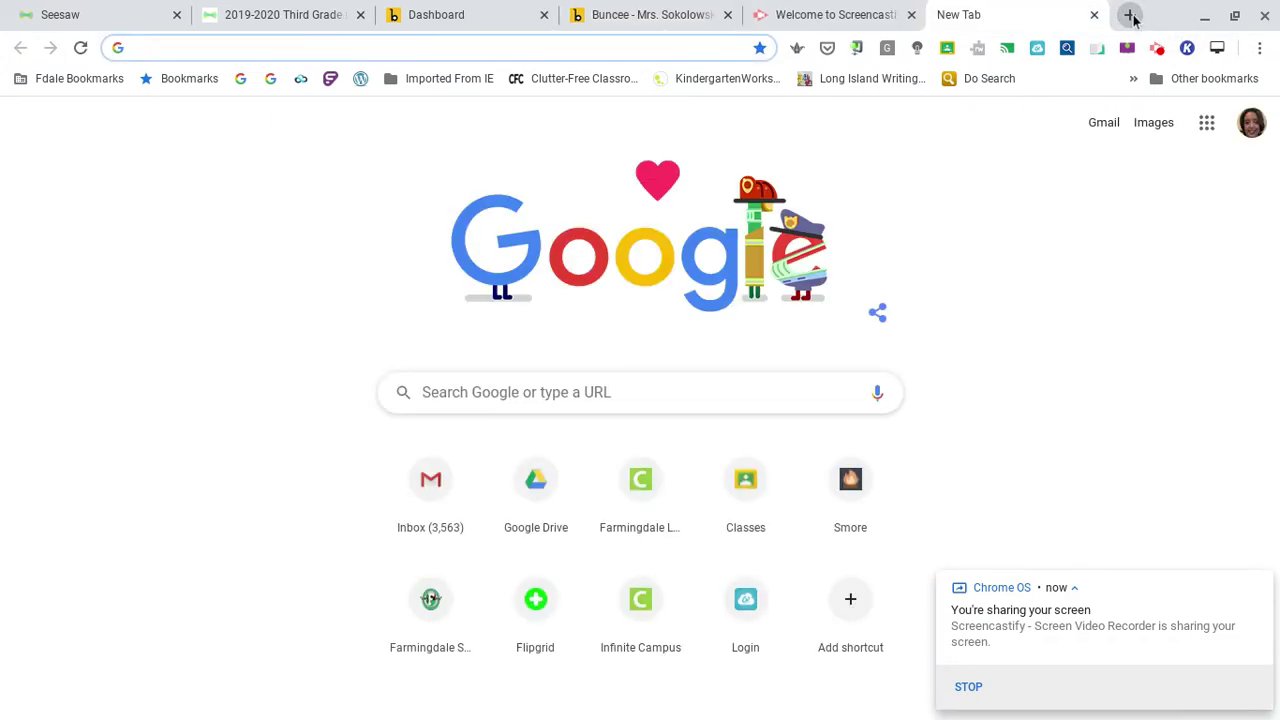
Search Google for 'It's Not Jack and the Beanstalk' and show the image results
click(662, 400)
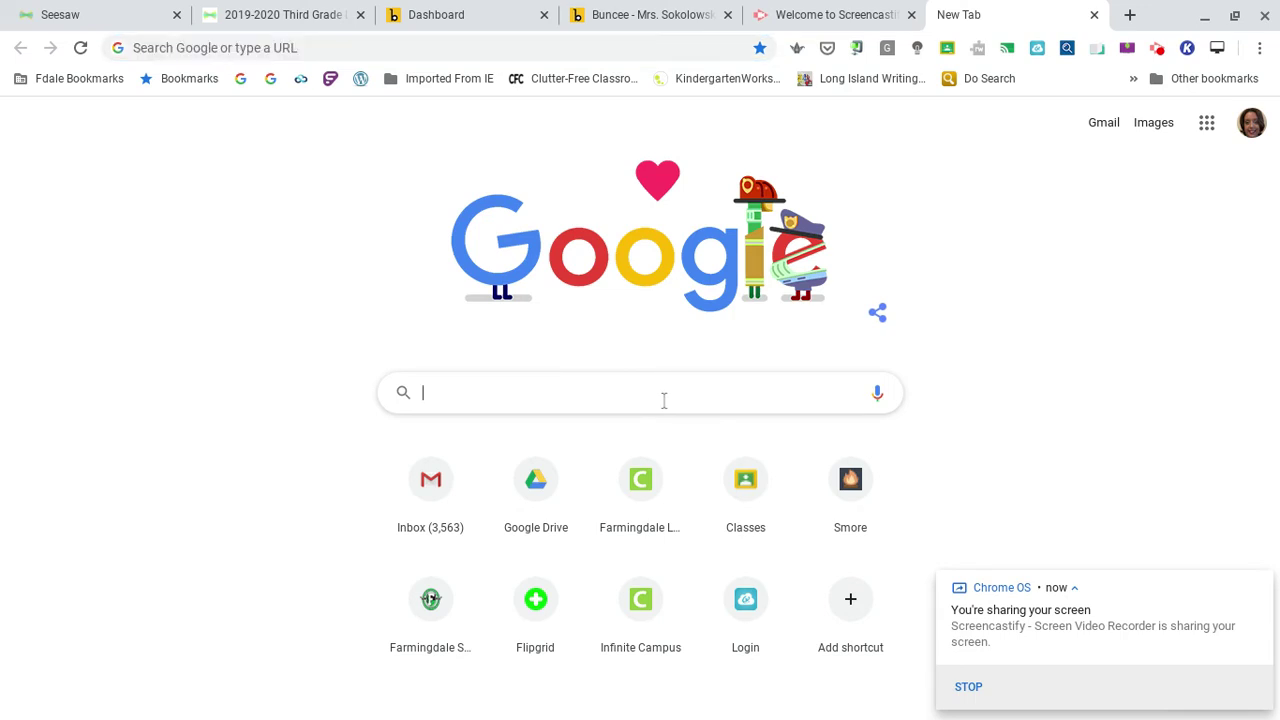
text(I)
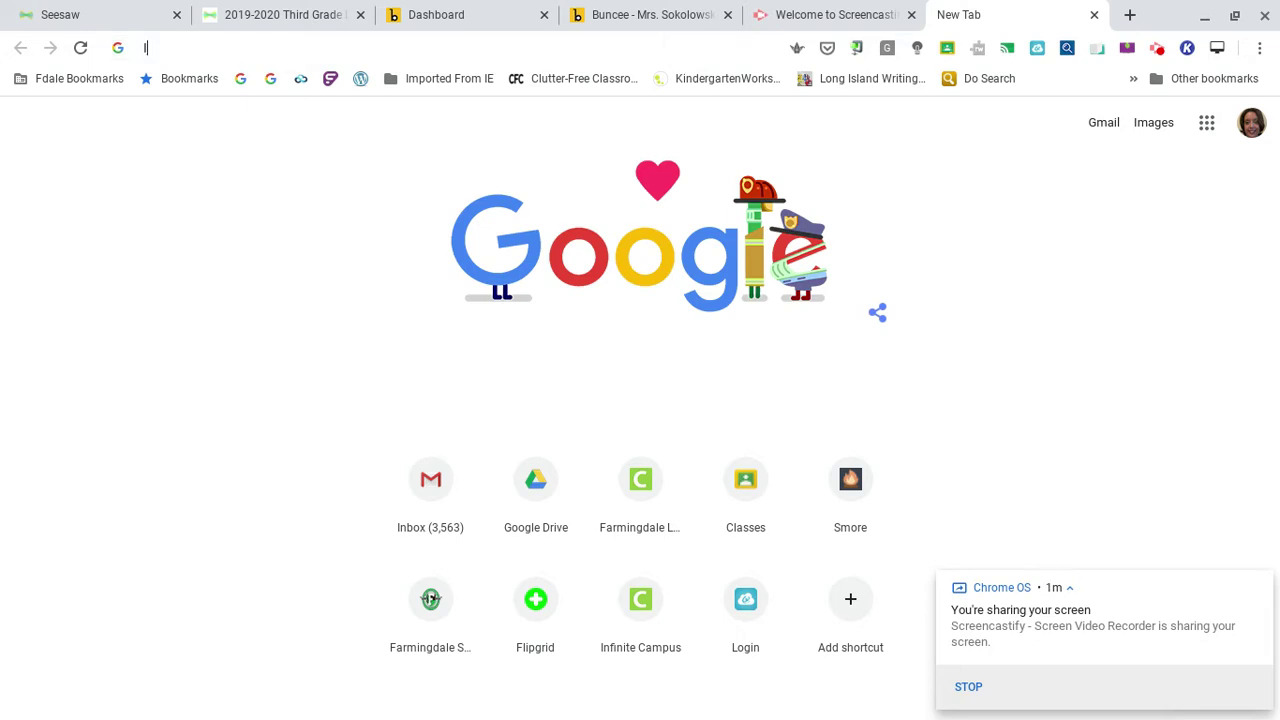
text(t's no)
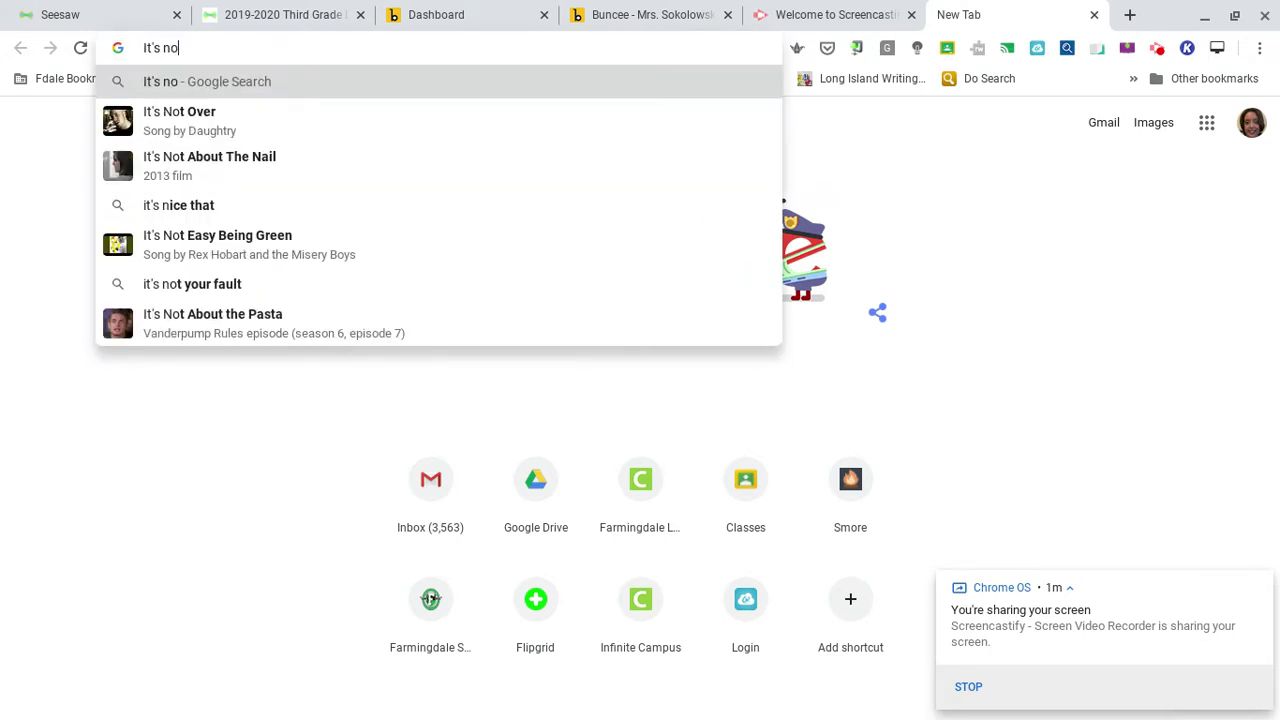
text(t jackand the)
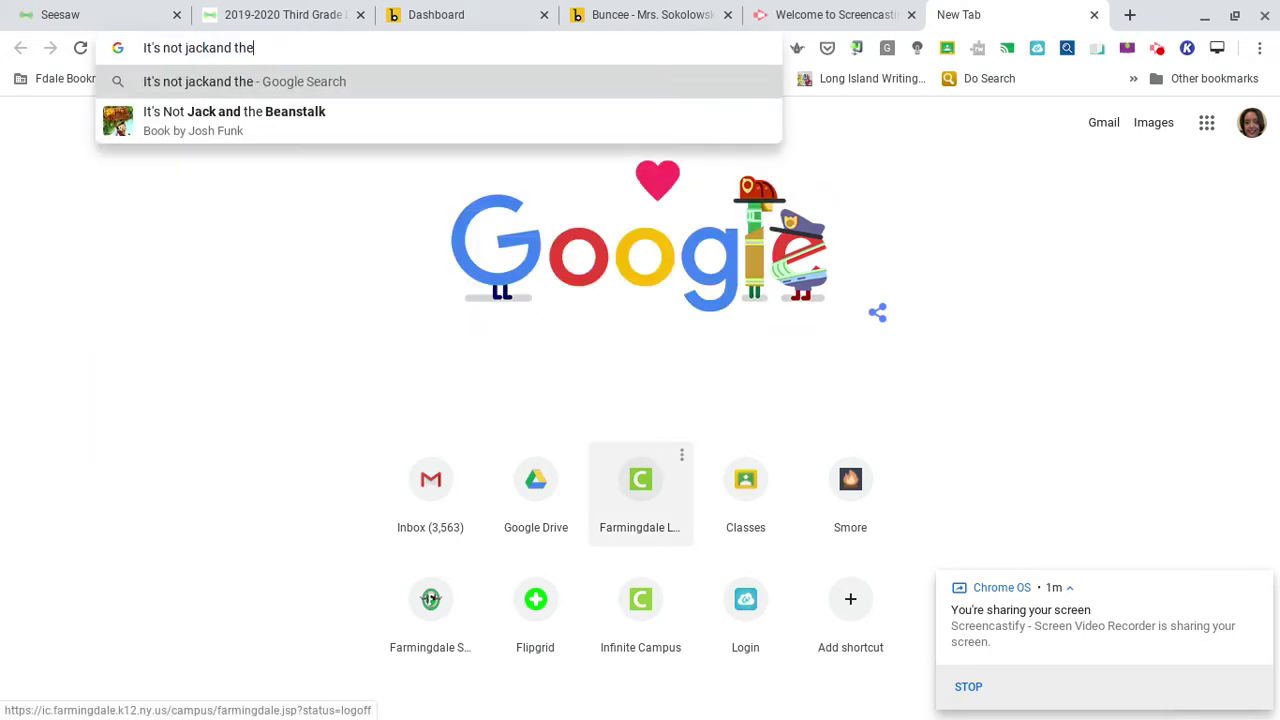
key(Down)
key(Return)
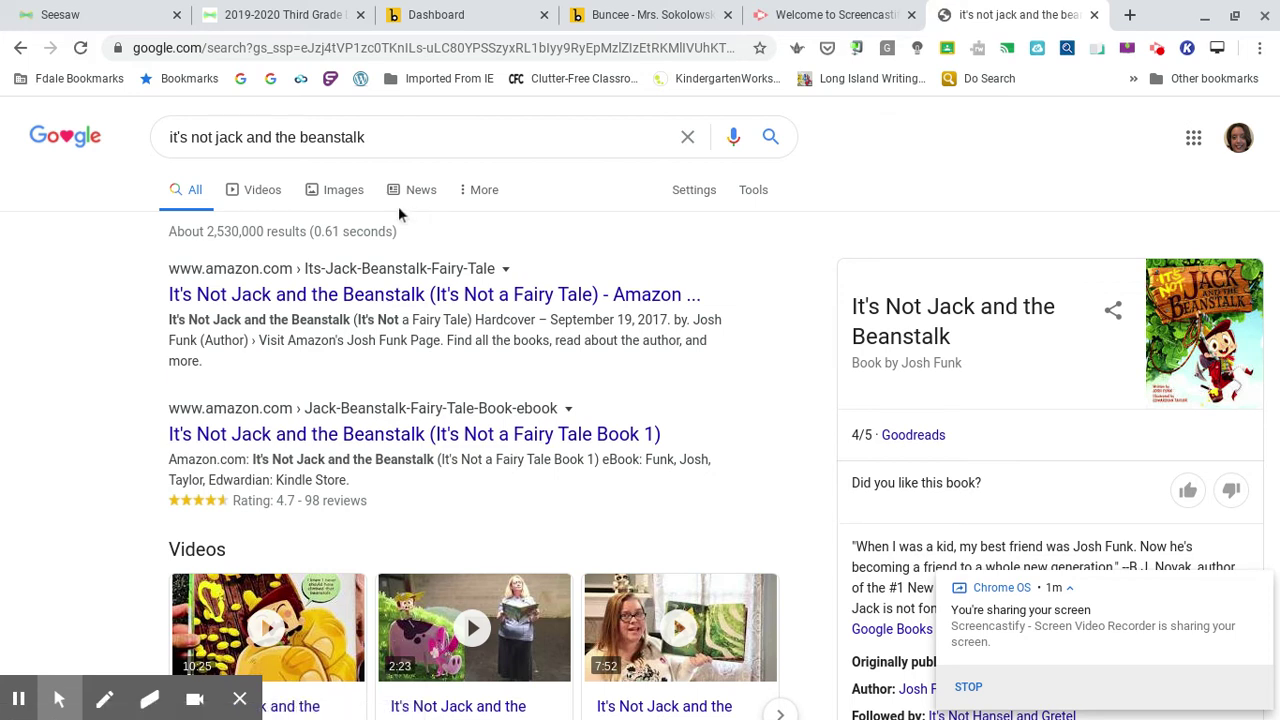
click(356, 191)
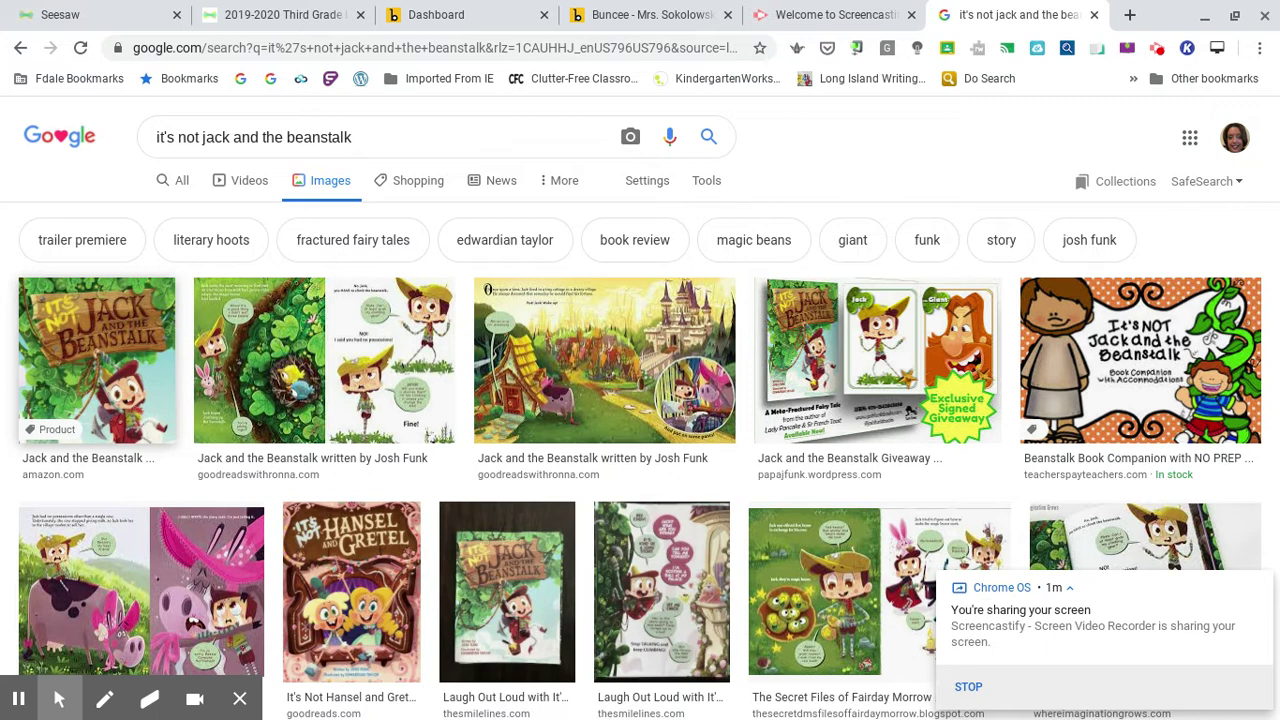
Show a large preview of the Amazon cover of It's Not Jack and the Beanstalk
click(110, 345)
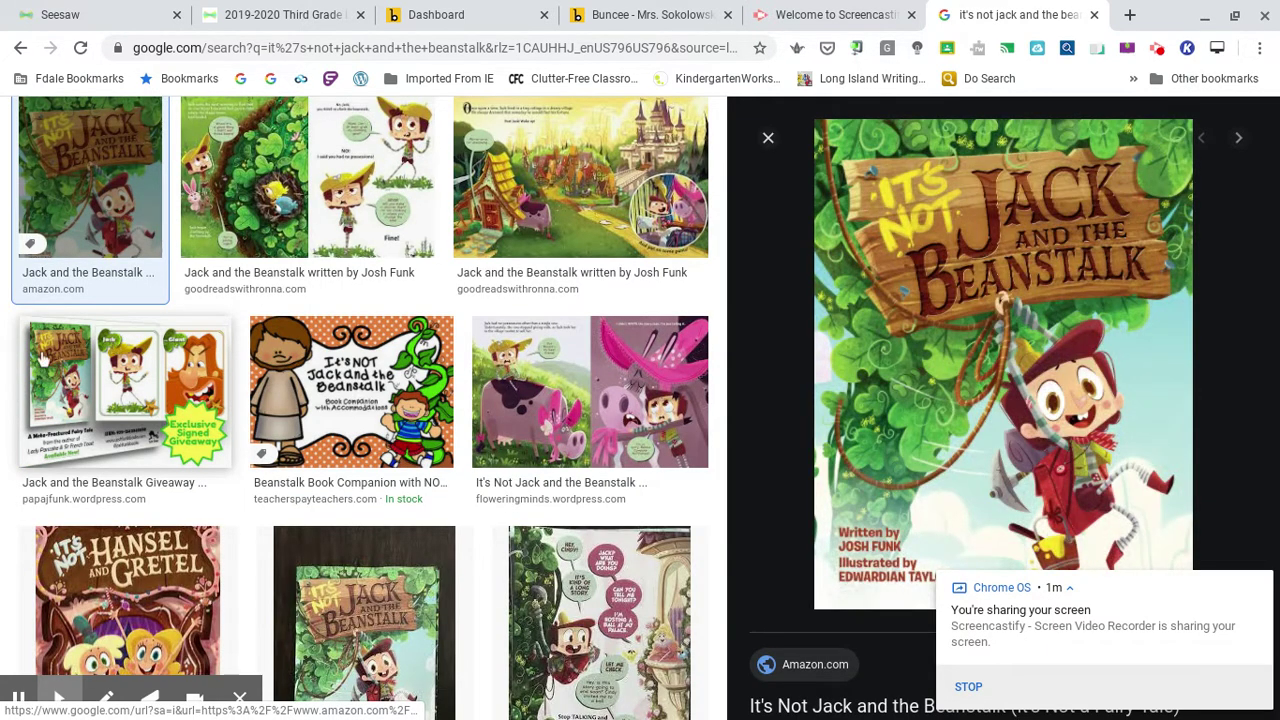
click(22, 50)
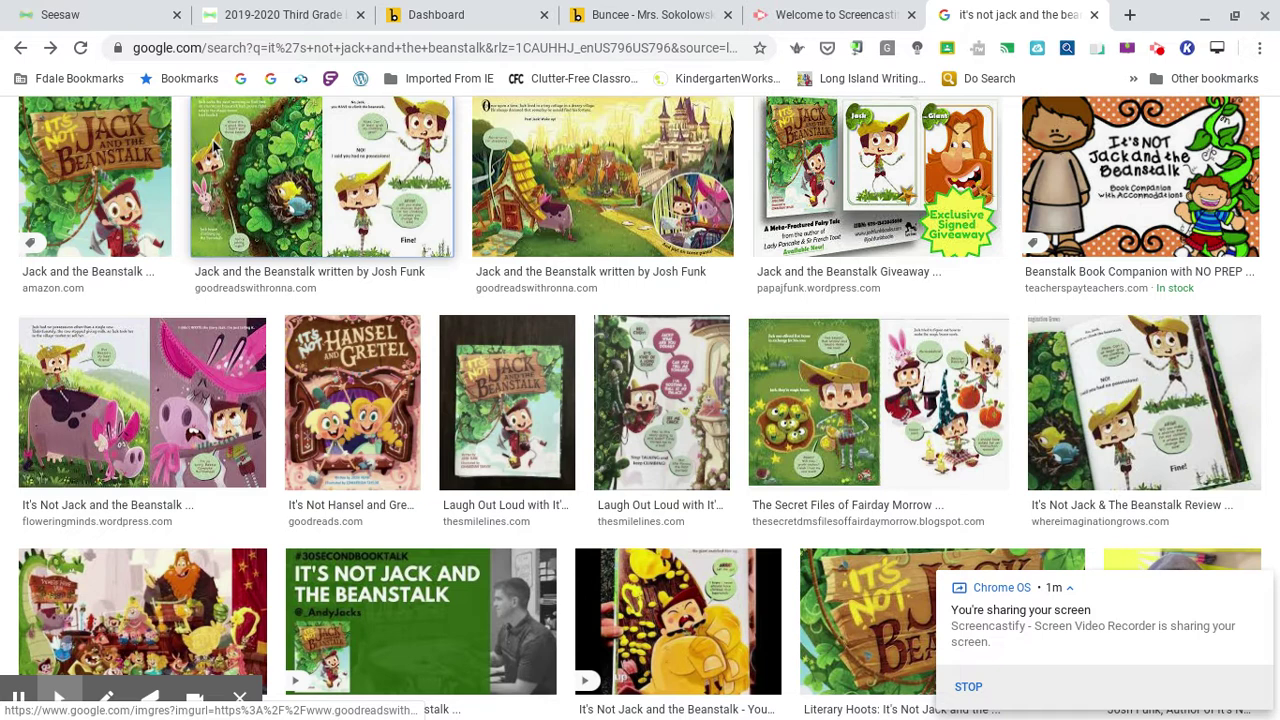
click(100, 157)
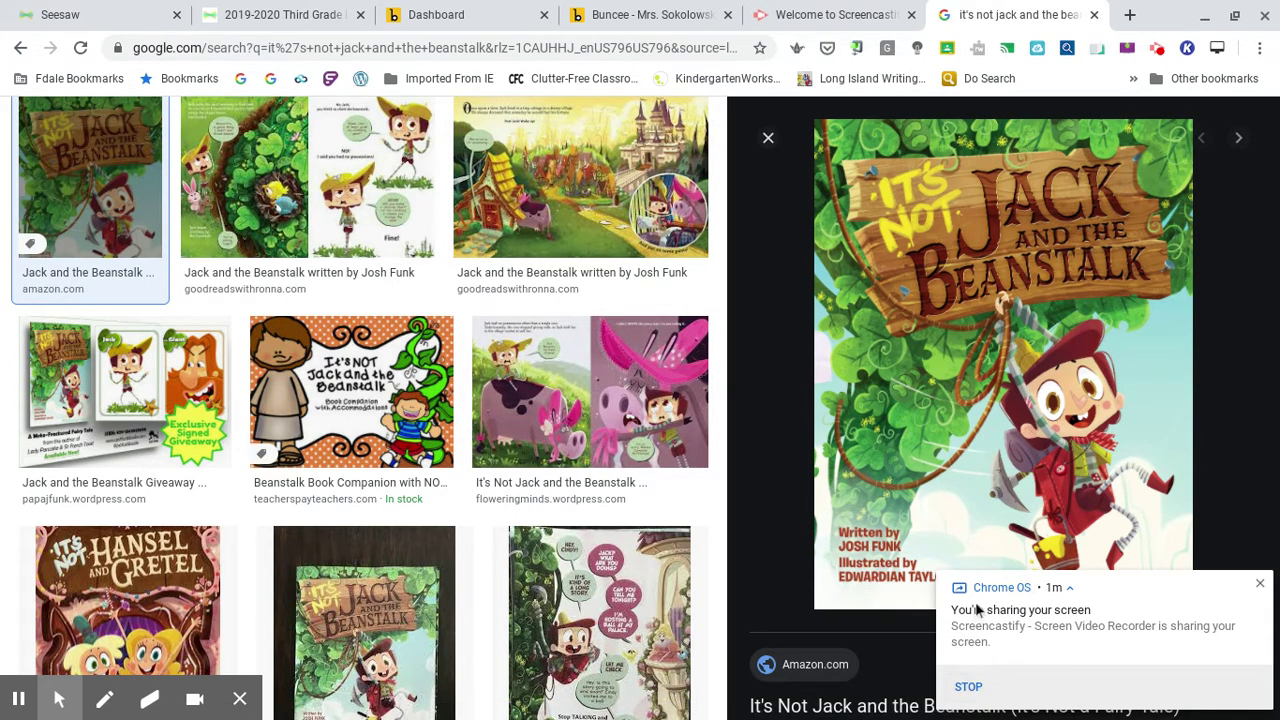
click(1261, 586)
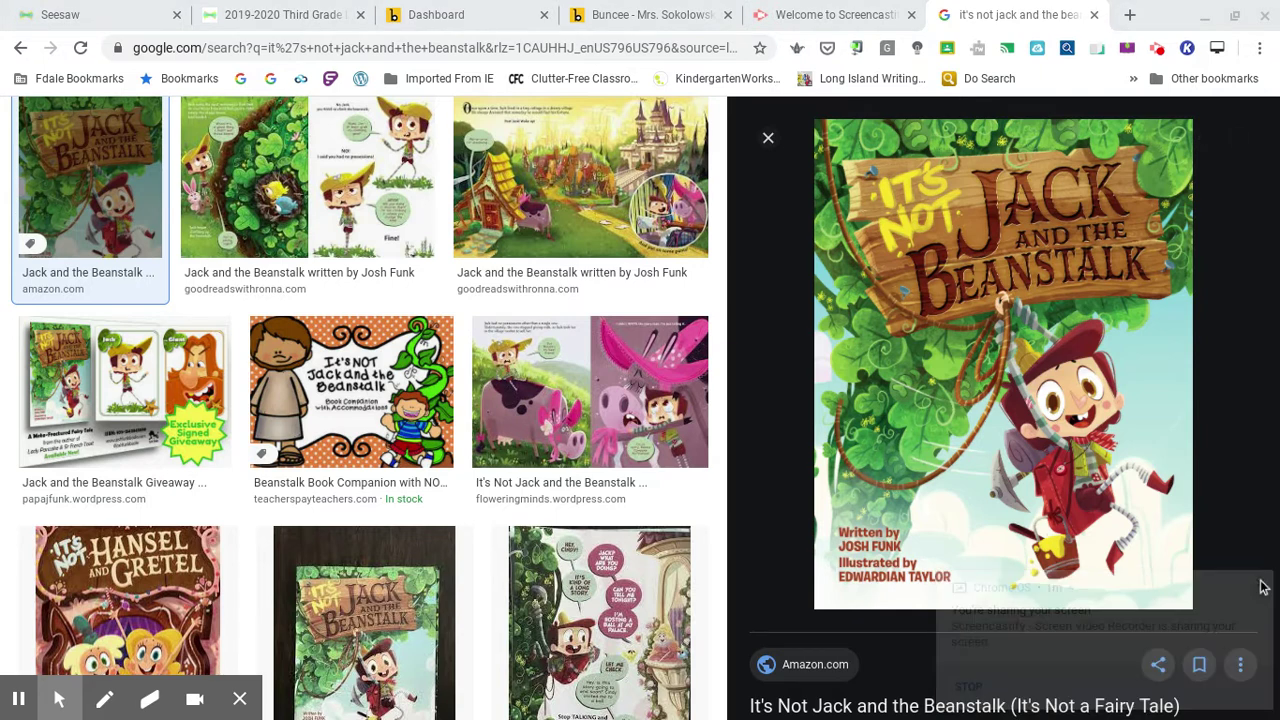
Save the previewed cover image to Downloads as jackandthebeanstalk.jpg
right_click(1077, 515)
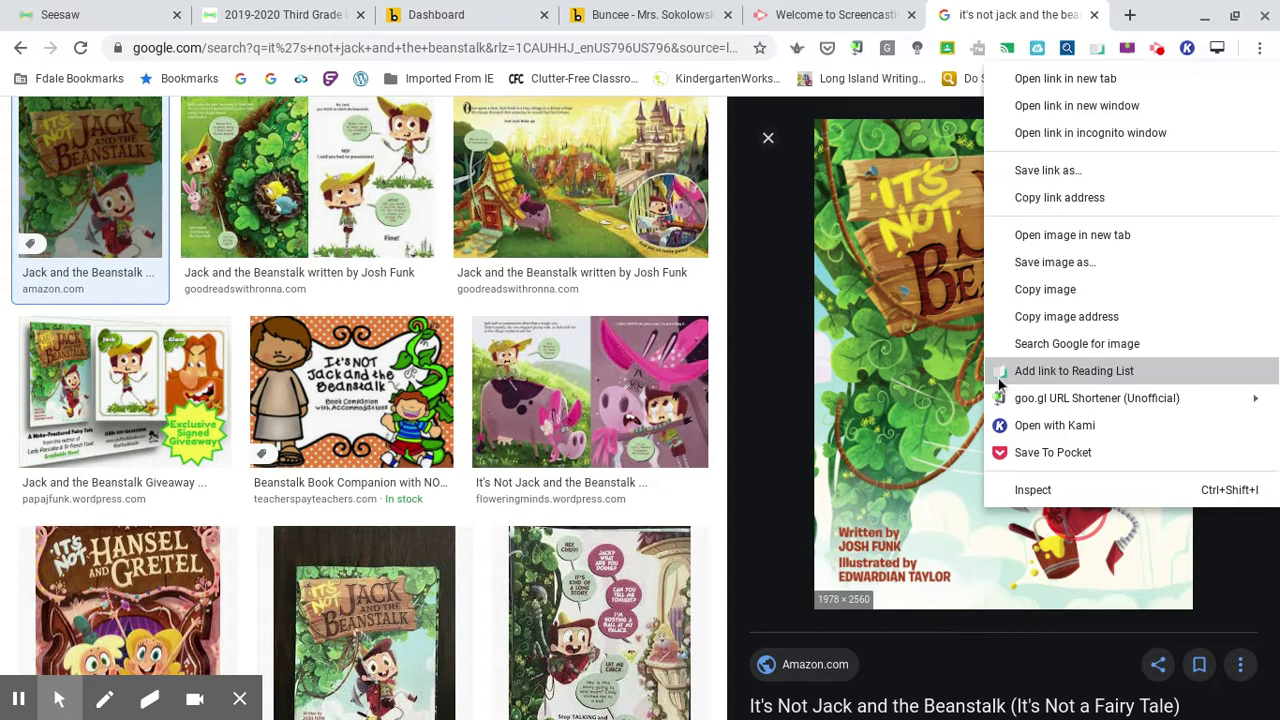
click(1041, 262)
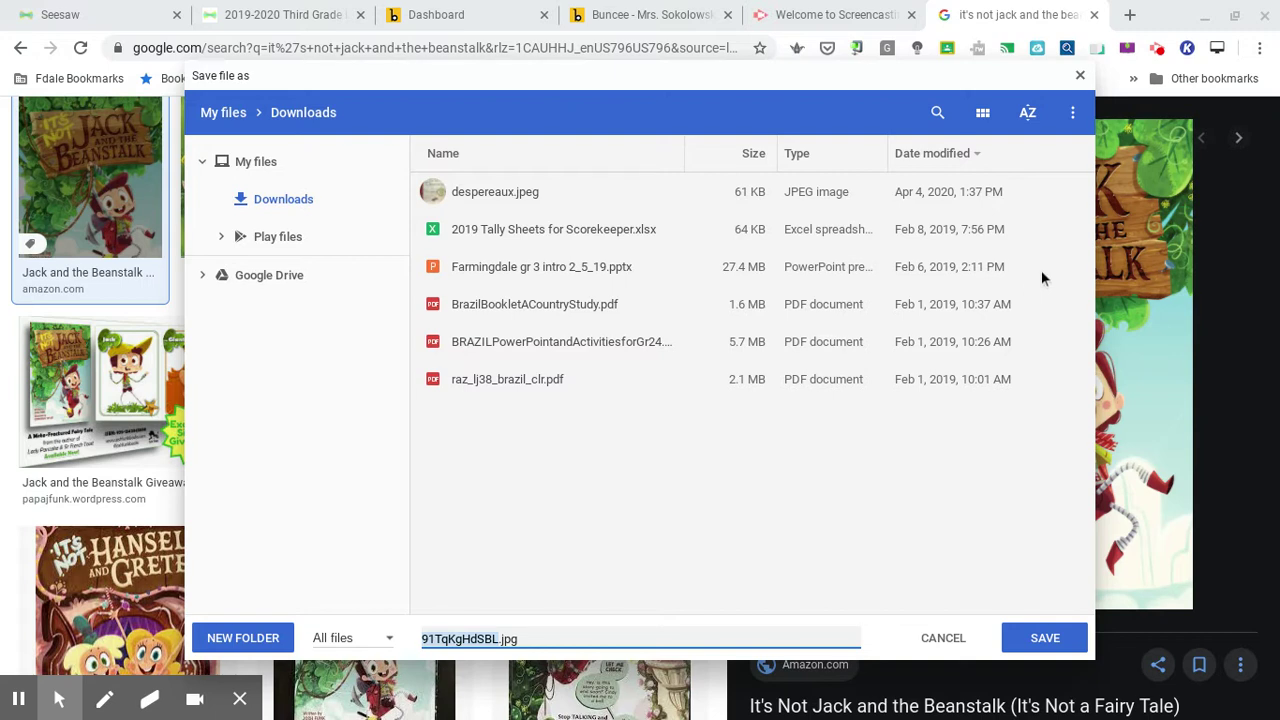
click(613, 612)
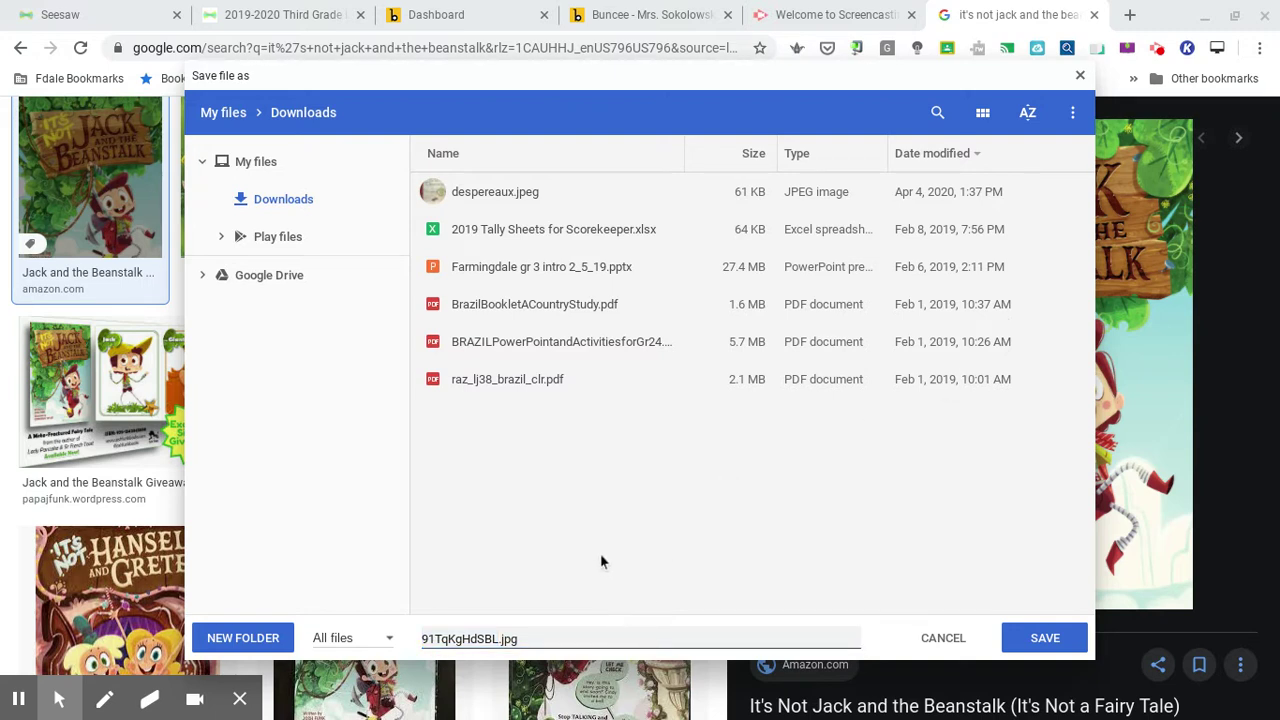
key(Tab)
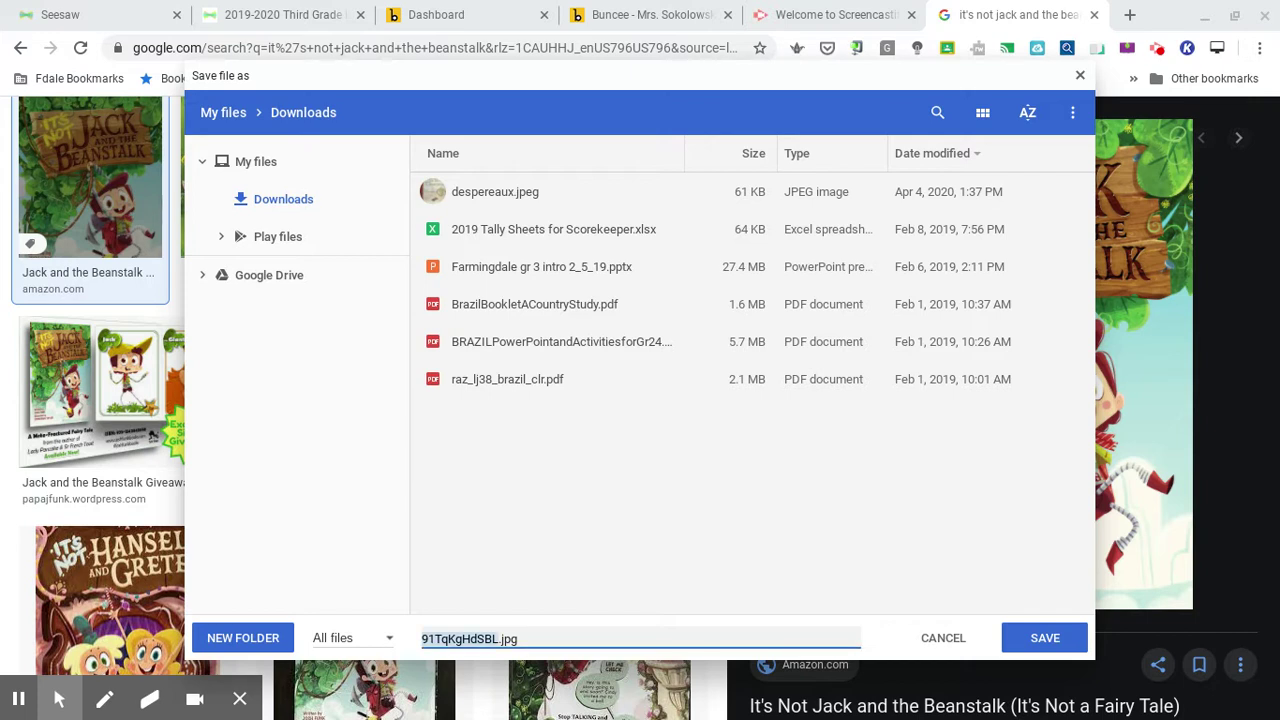
text(jack)
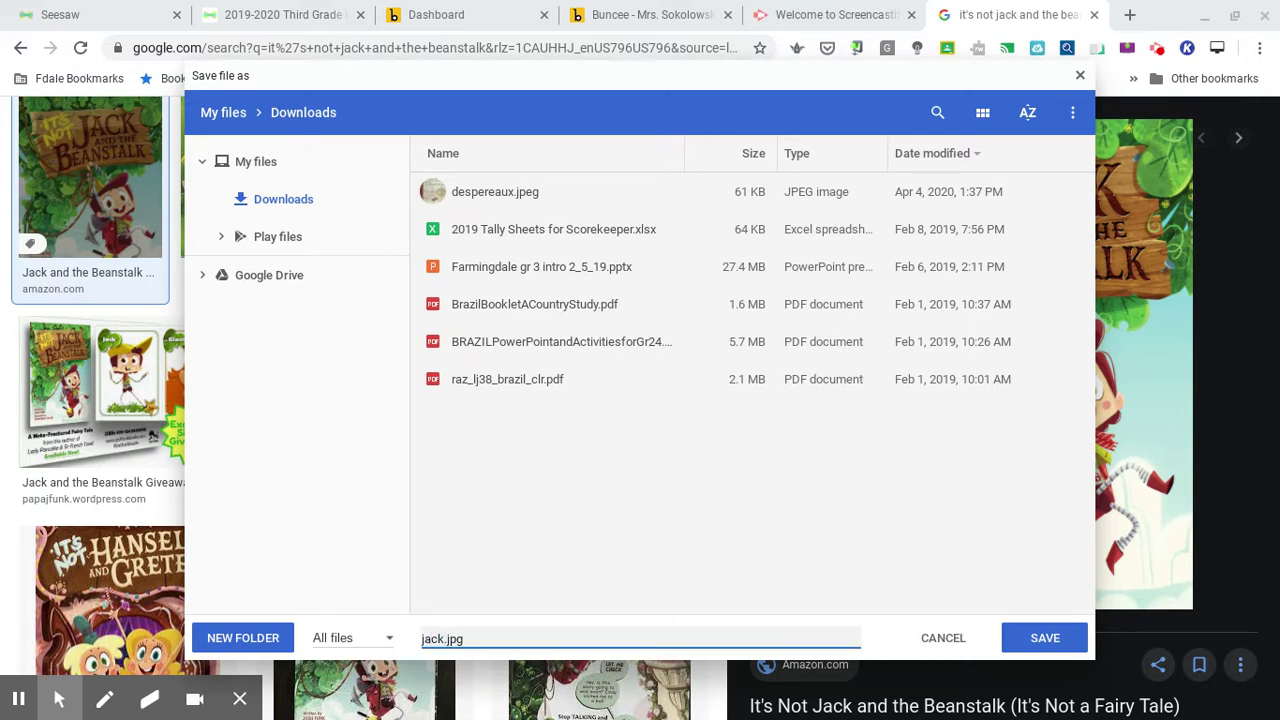
text(andthebeanstalk)
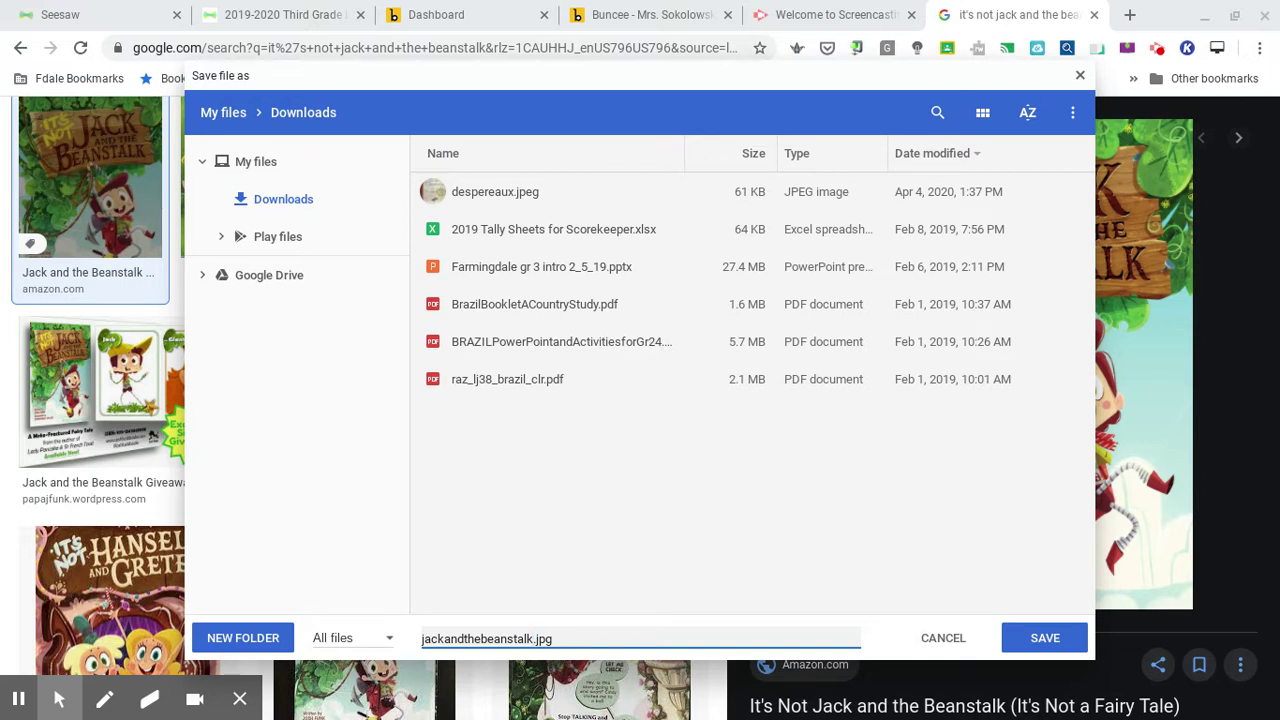
key(Return)
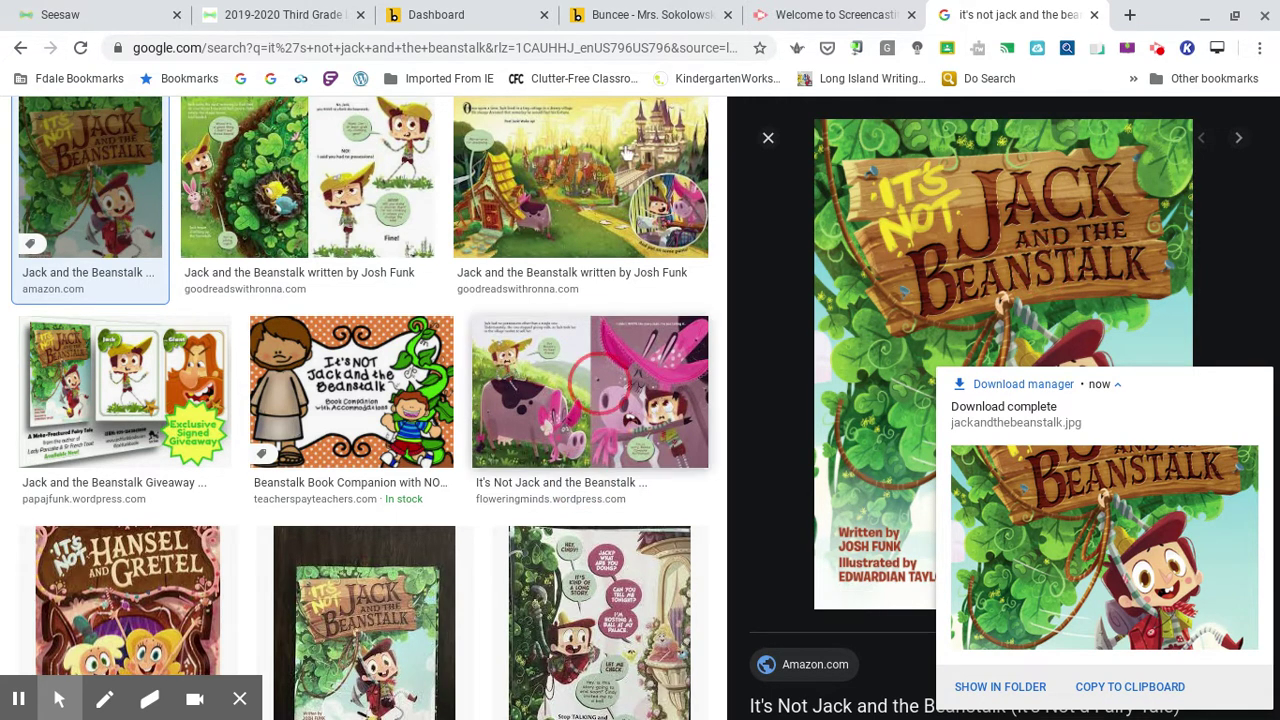
Upload jackandthebeanstalk.jpg through Items > Uploads onto the page 2 bookshelf
click(485, 15)
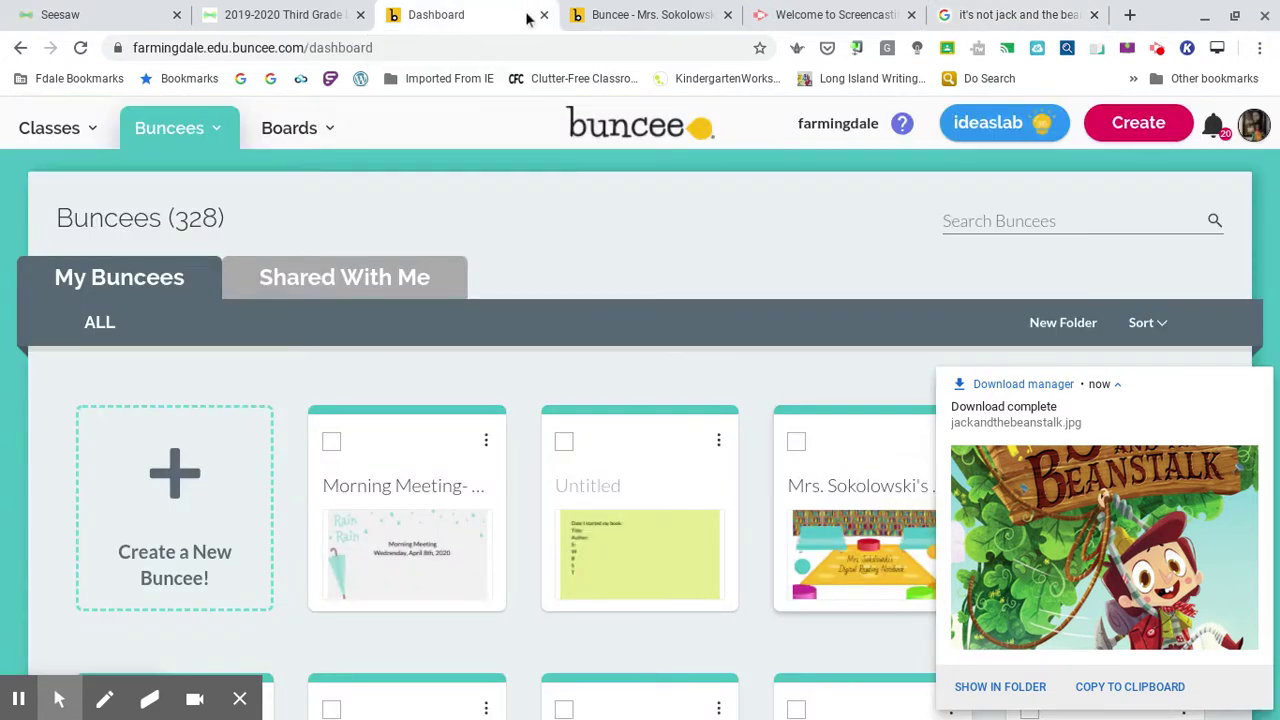
click(699, 22)
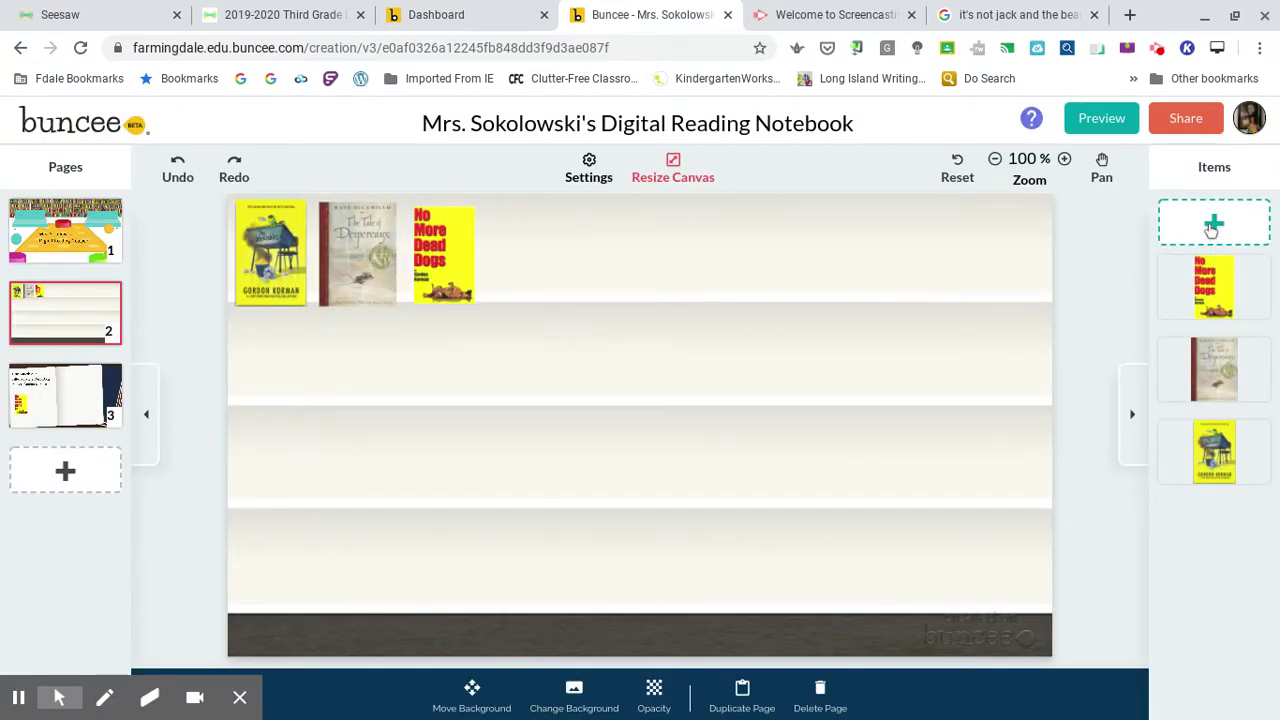
click(1212, 228)
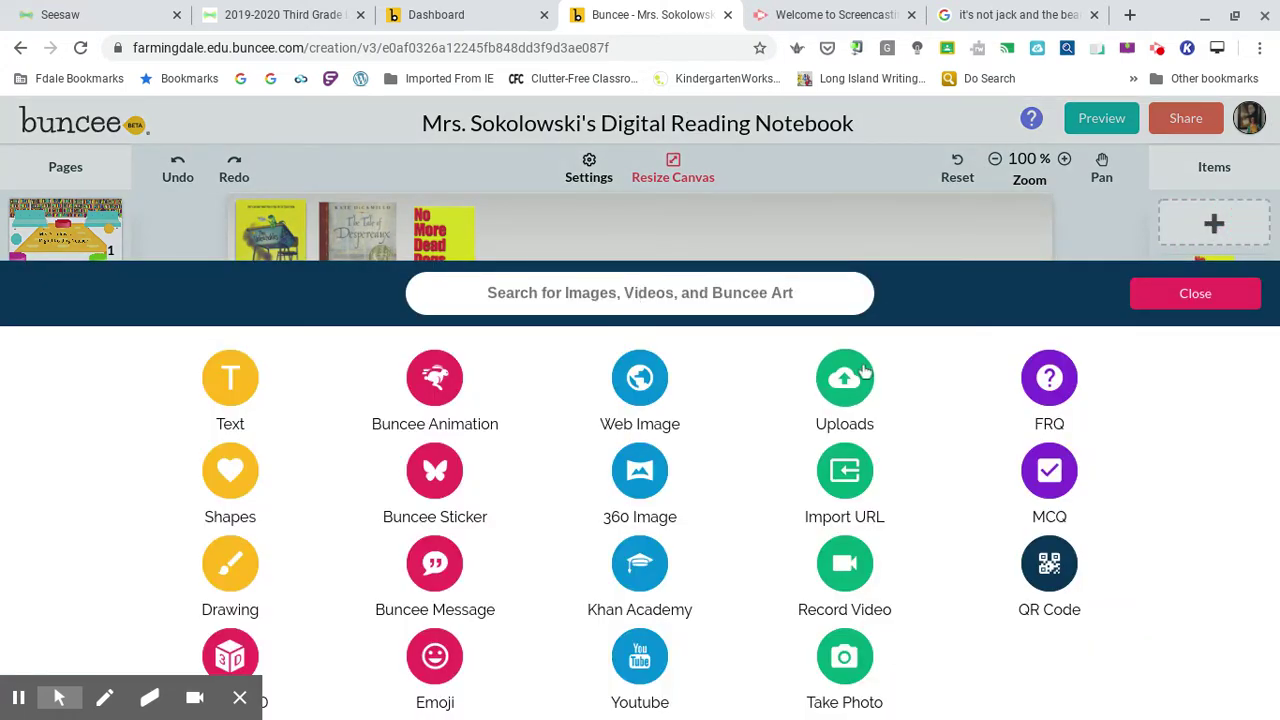
click(844, 385)
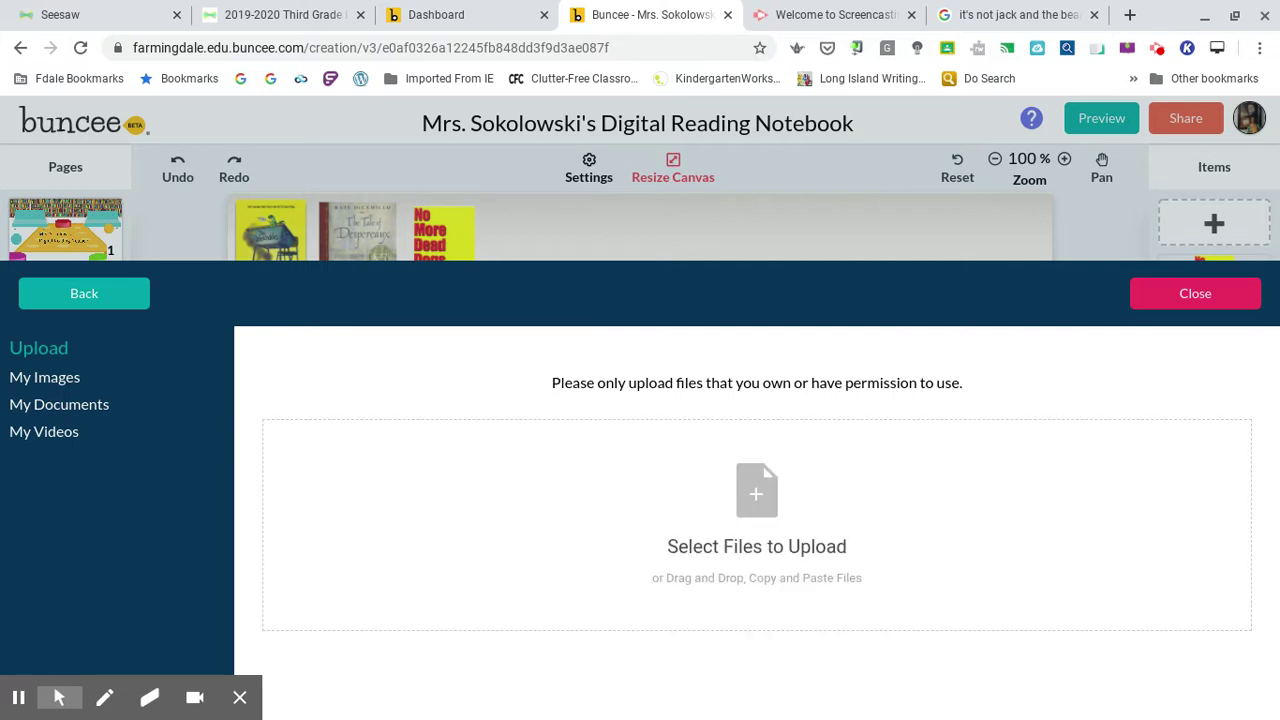
click(743, 497)
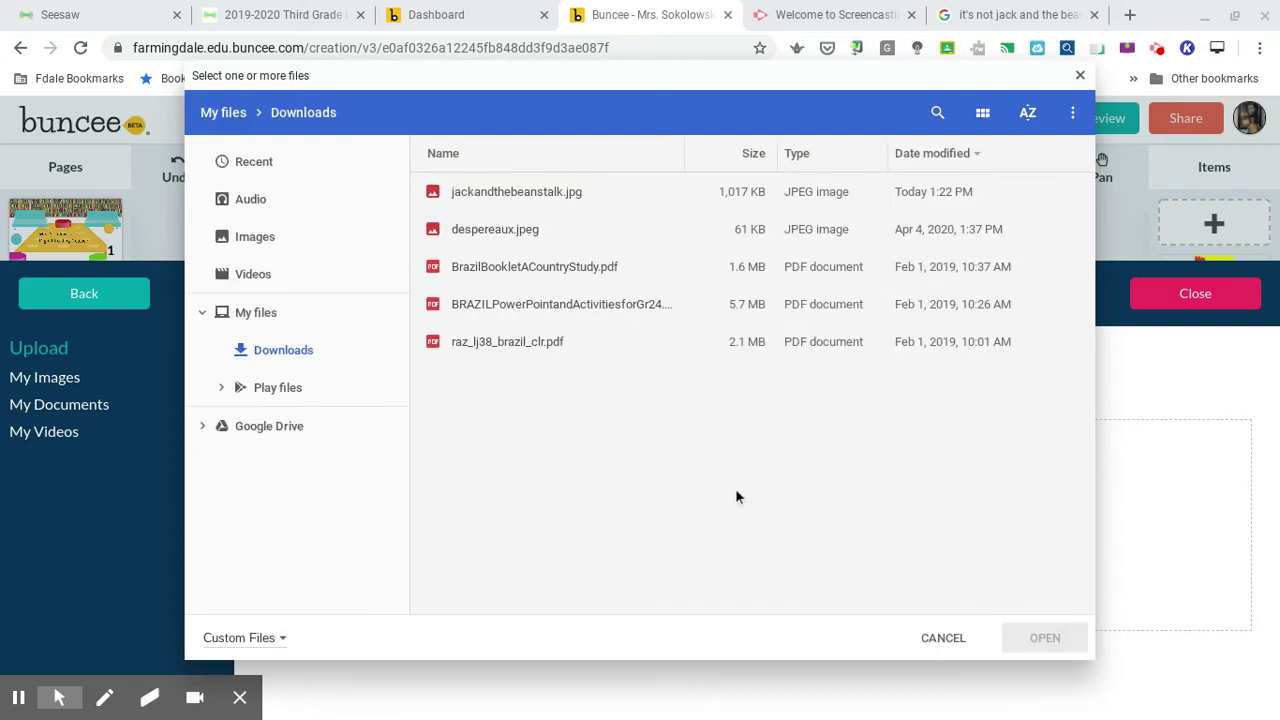
click(554, 193)
click(1038, 634)
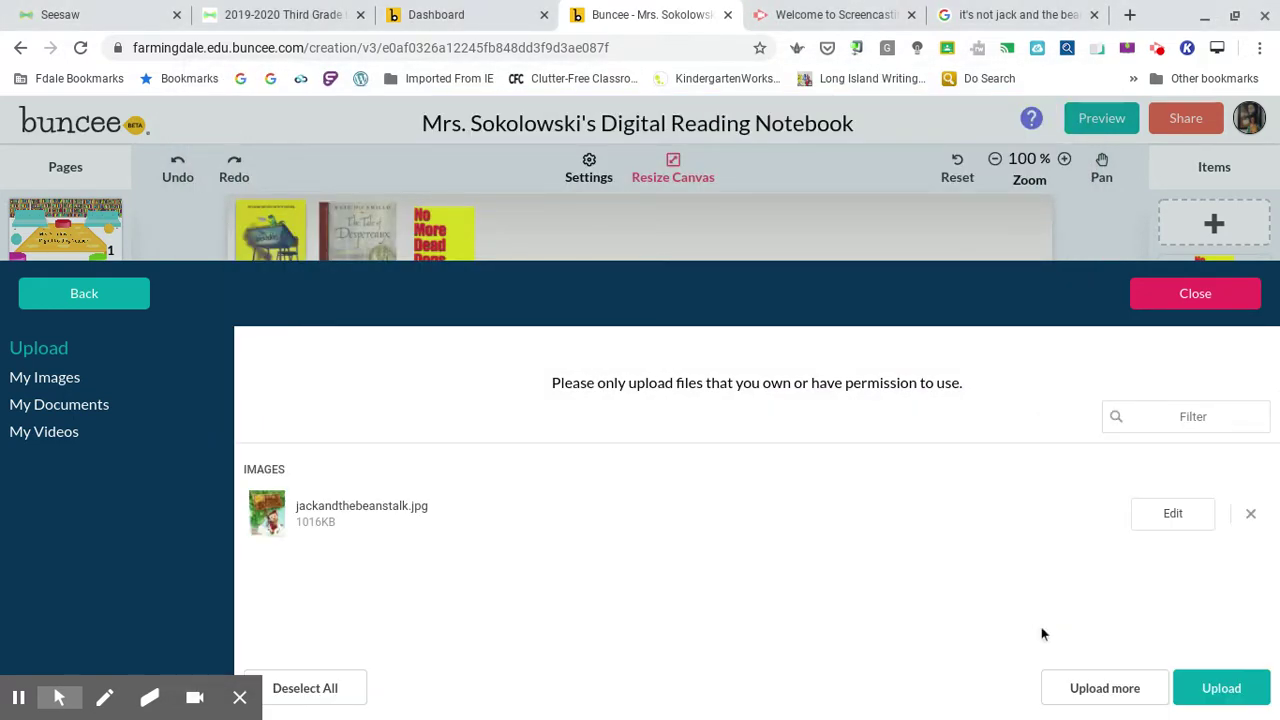
click(1248, 688)
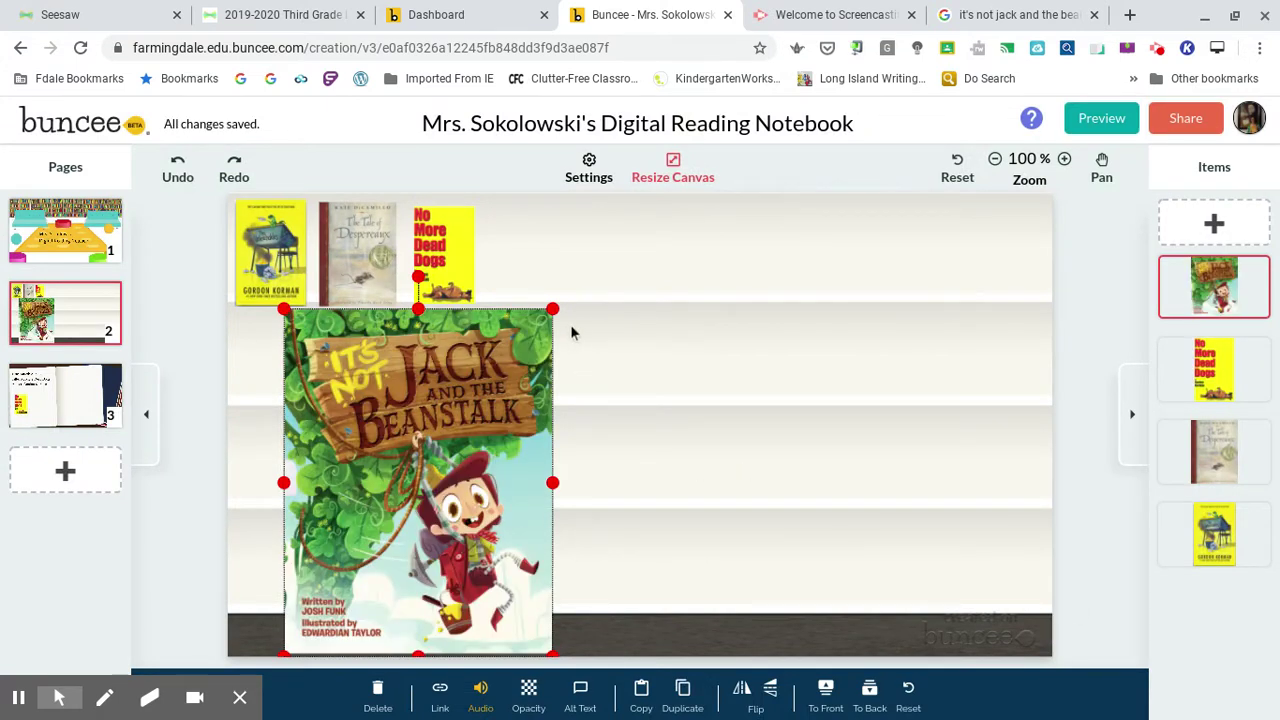
Shrink the Jack and the Beanstalk cover and drag it up onto the top shelf
click(552, 310)
drag(552, 310, 423, 465)
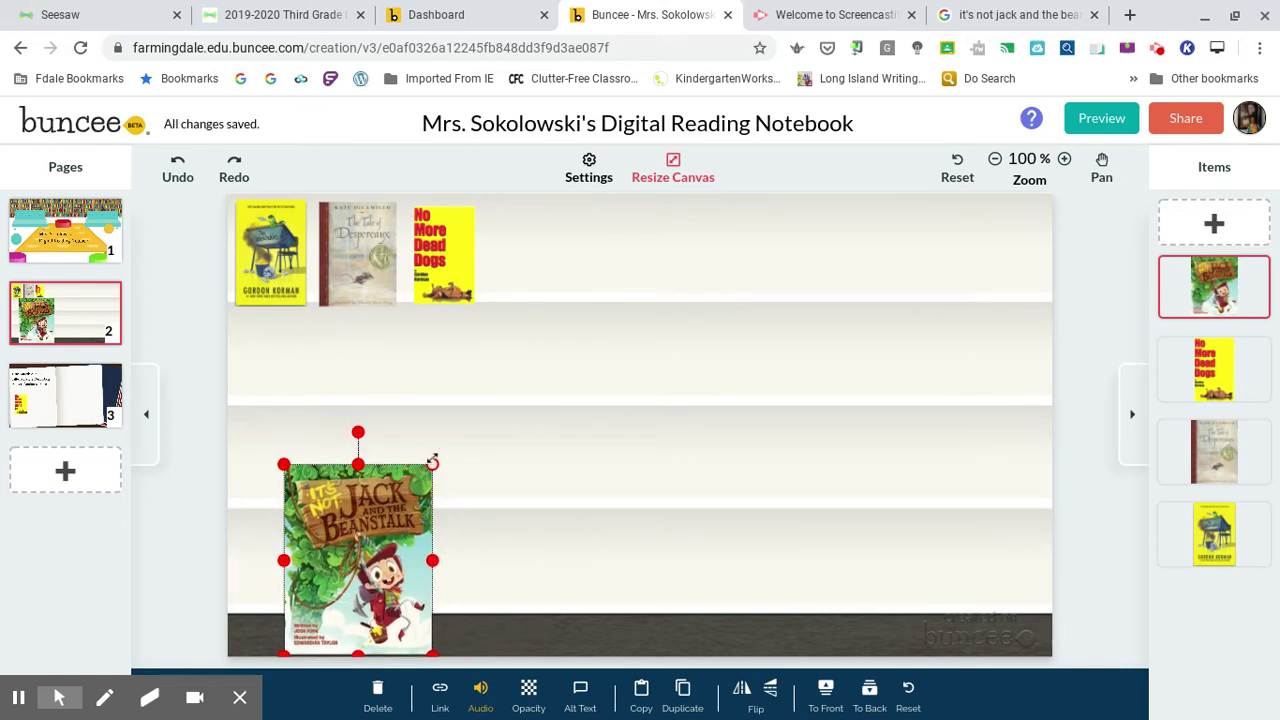
click(432, 465)
drag(358, 548, 563, 258)
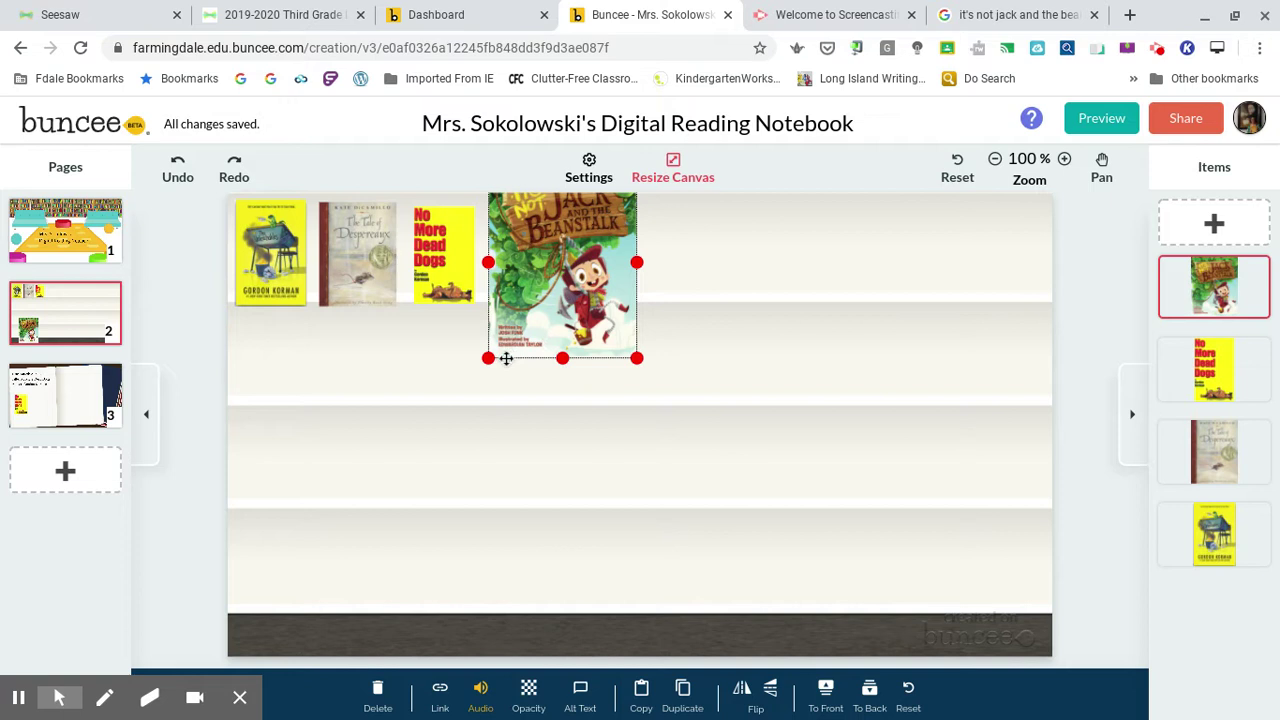
Fine-tune the Jack cover's size and position so it matches the other books
drag(488, 357, 503, 343)
click(497, 425)
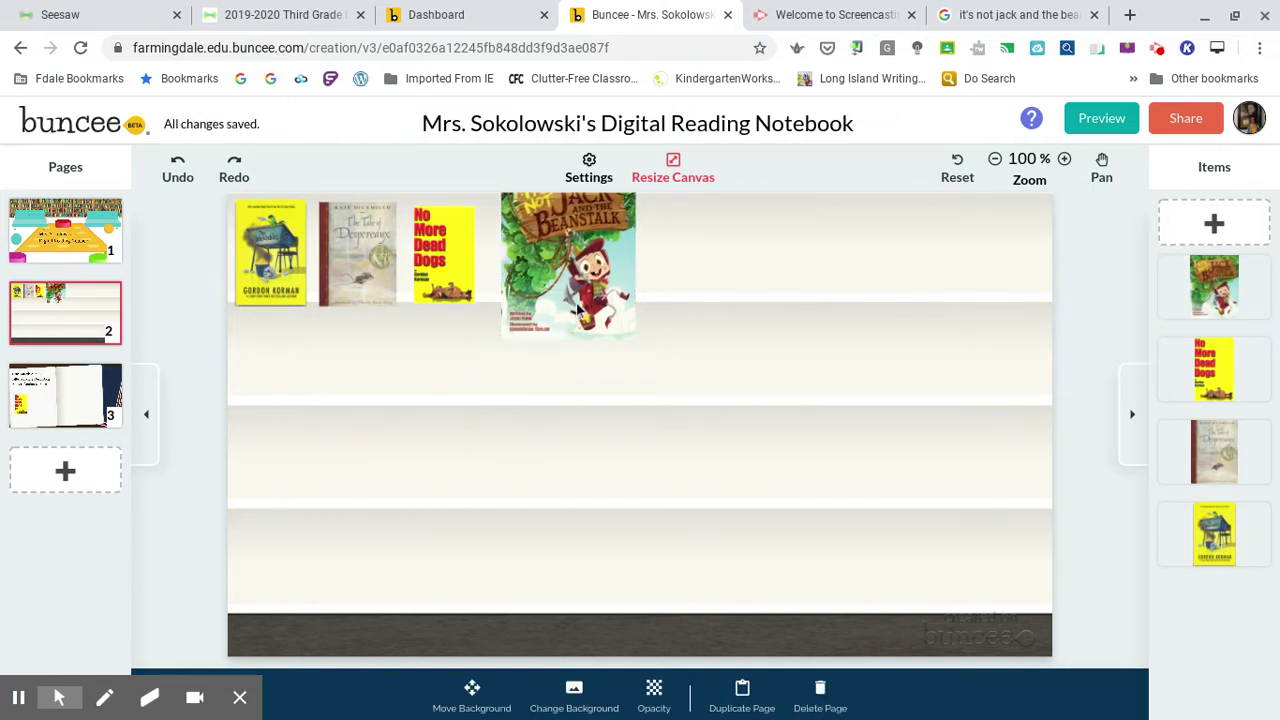
drag(565, 290, 553, 320)
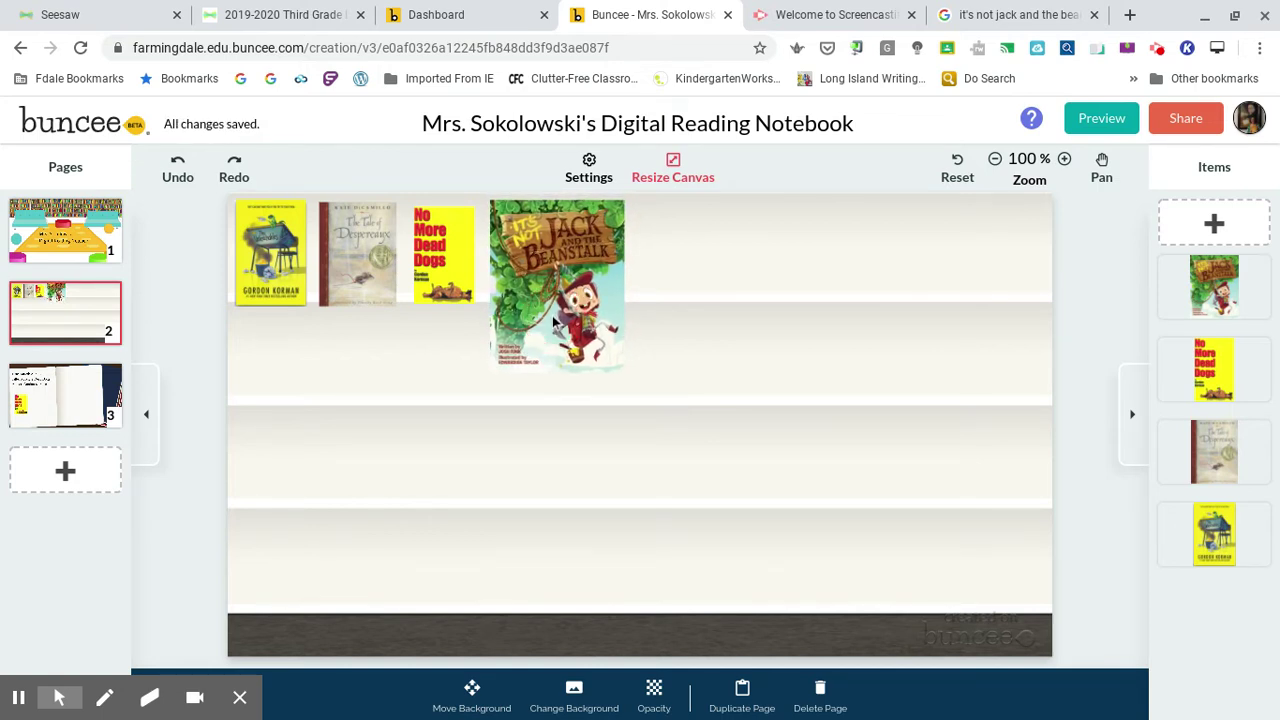
click(522, 346)
click(629, 380)
click(540, 316)
drag(623, 371, 569, 299)
click(633, 401)
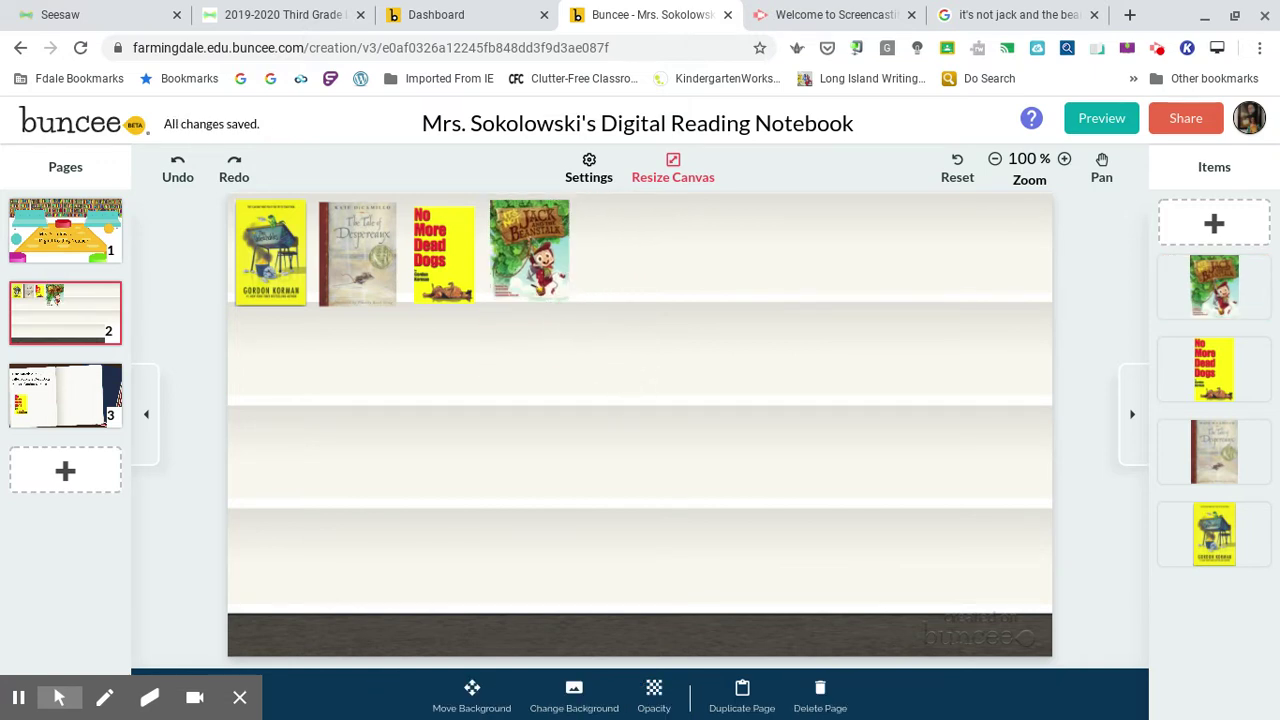
mouse_move(59, 697)
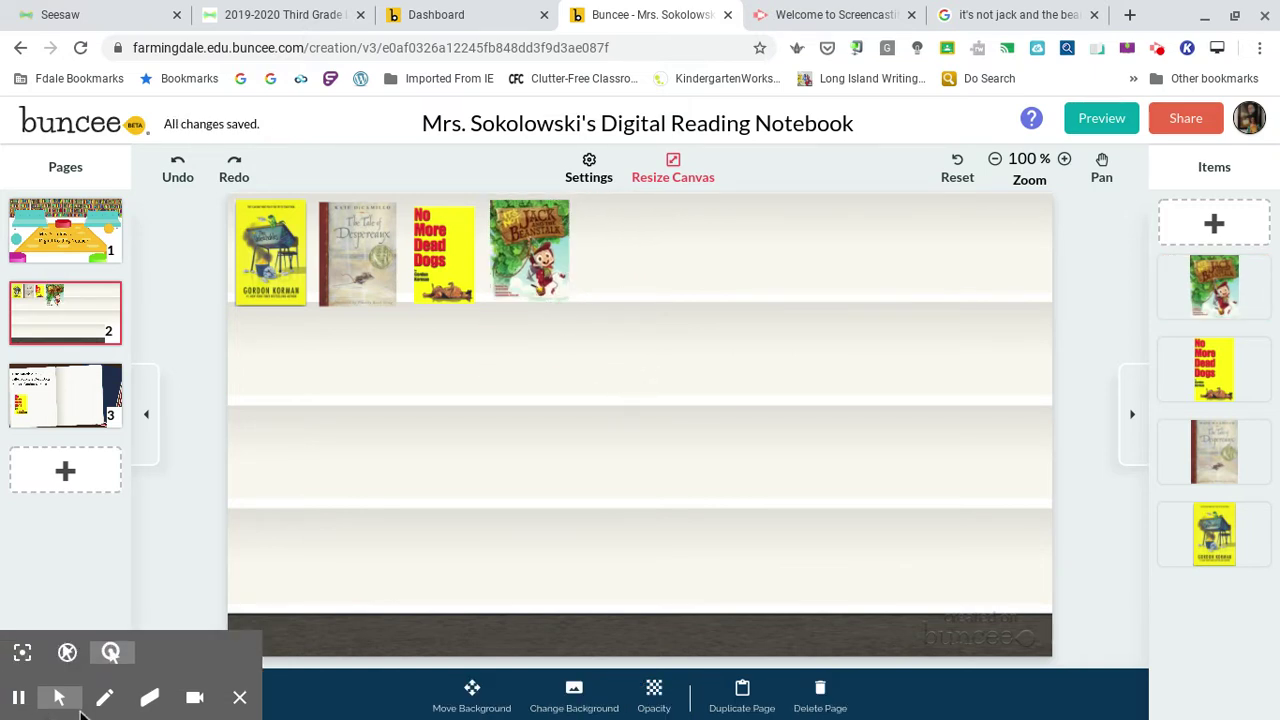
mouse_move(278, 716)
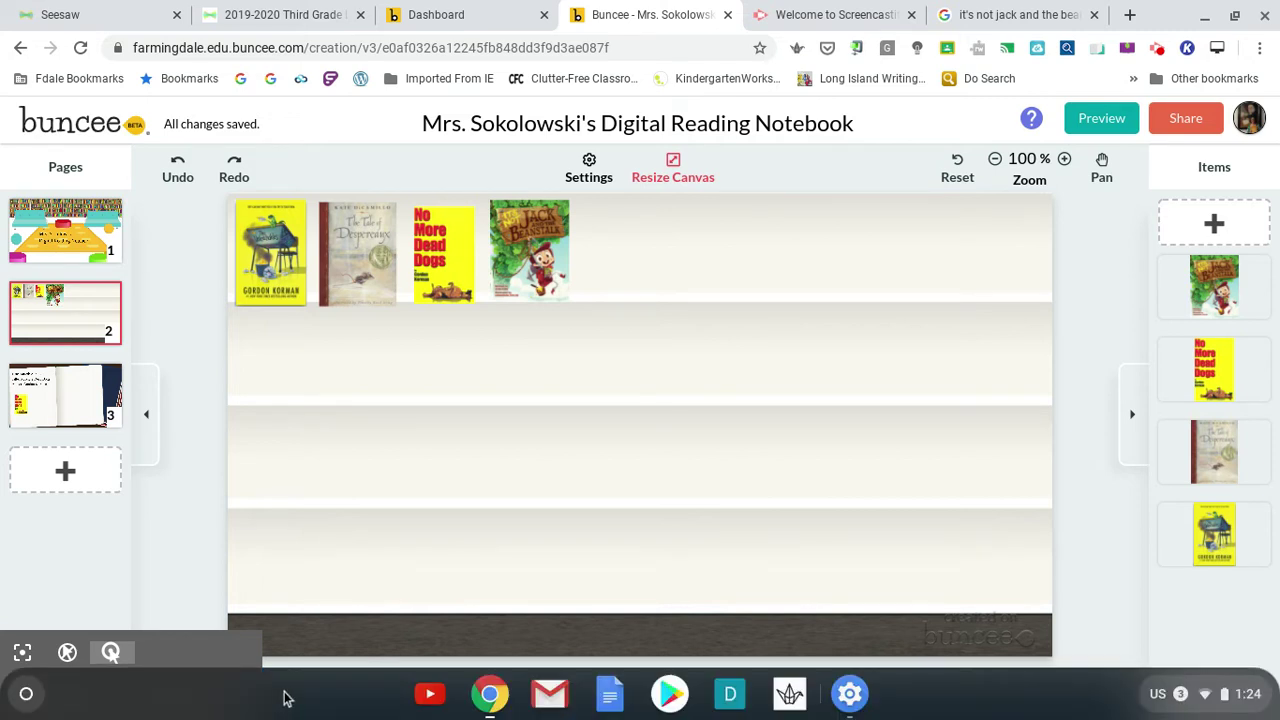
key(super)
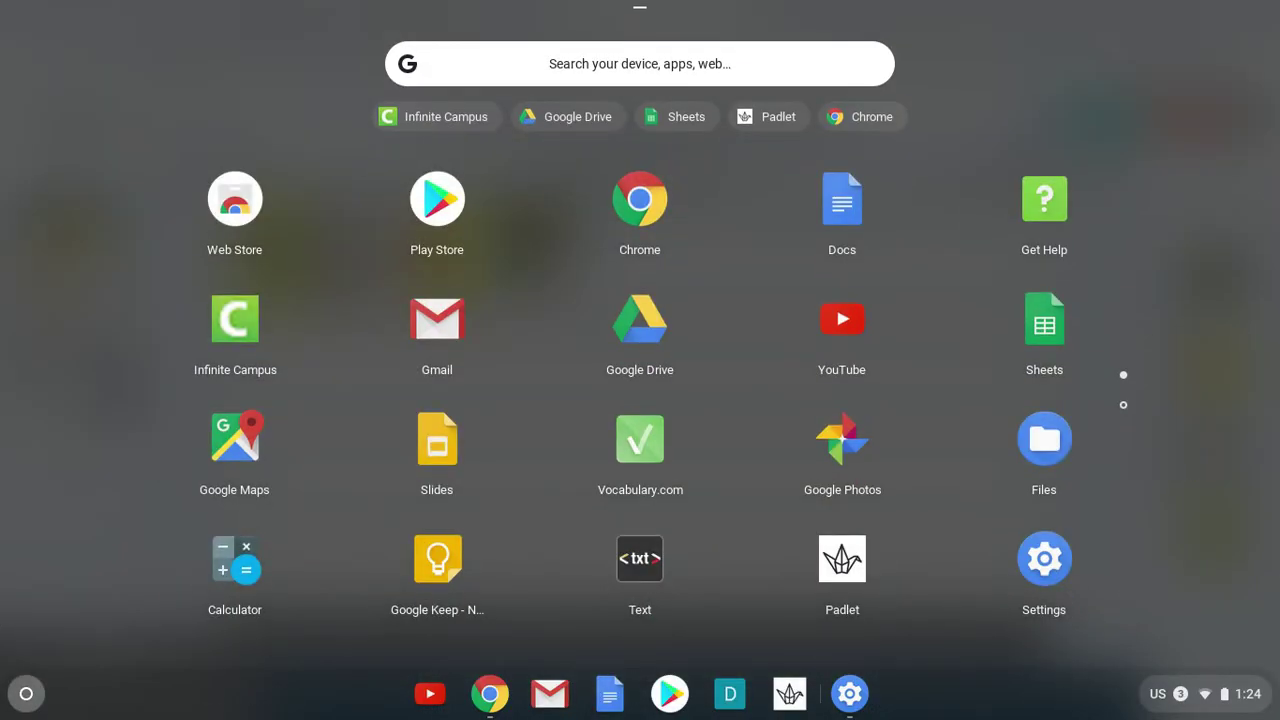
scroll(640, 400, down, 2)
scroll(640, 400, up, 2)
key(super)
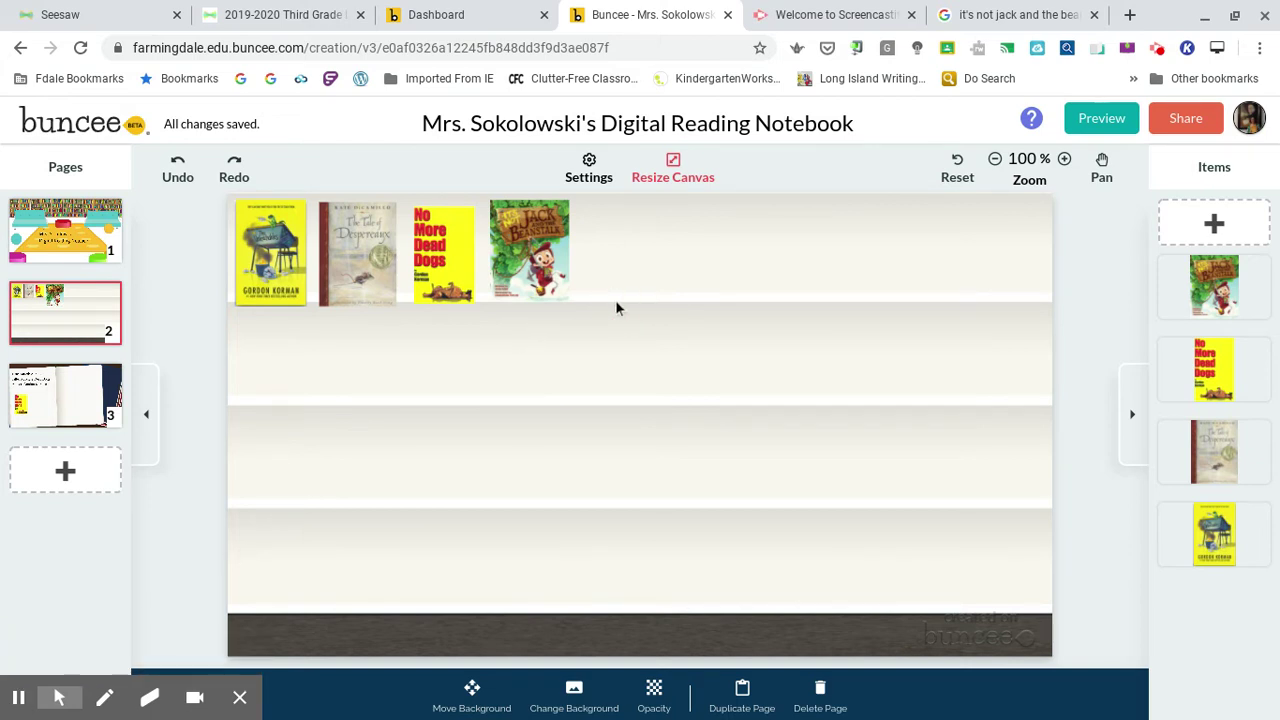
click(990, 14)
click(538, 170)
Replace the query with 'Amelia Bedel' and pick the 'amelia bedelia goes camping' suggestion
scroll(540, 175, down, 2)
scroll(556, 188, up, 4)
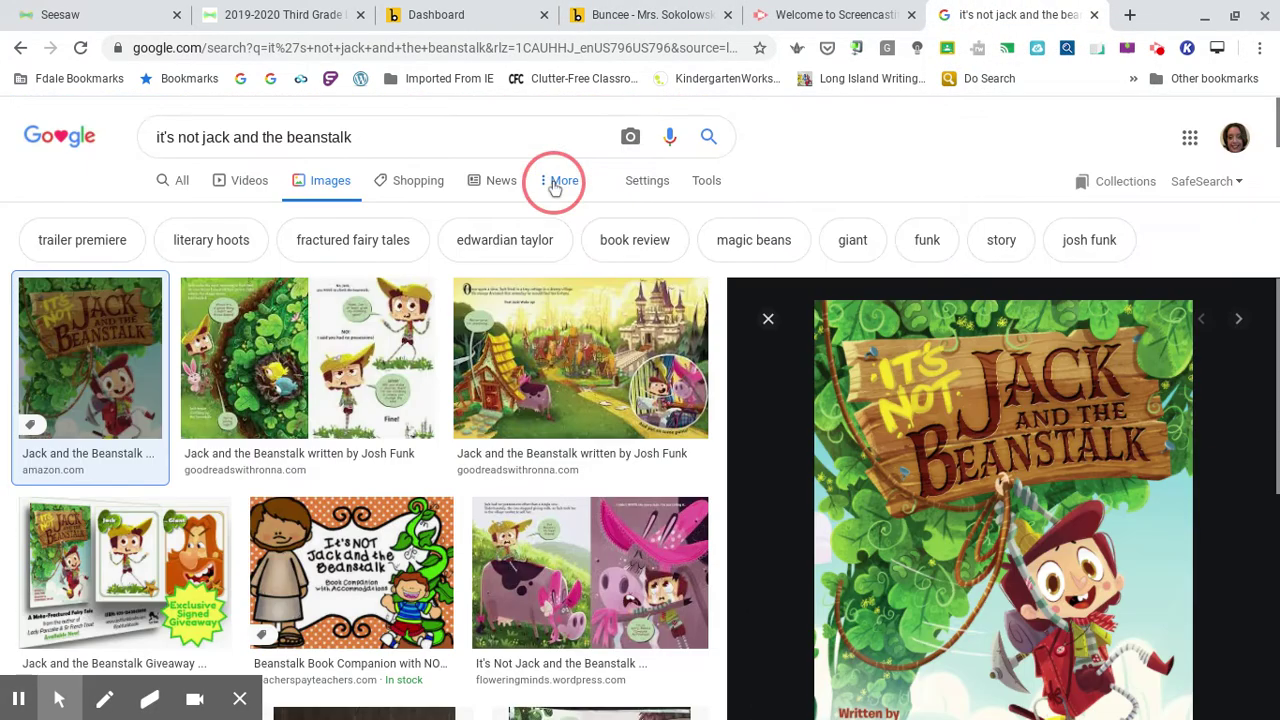
click(529, 137)
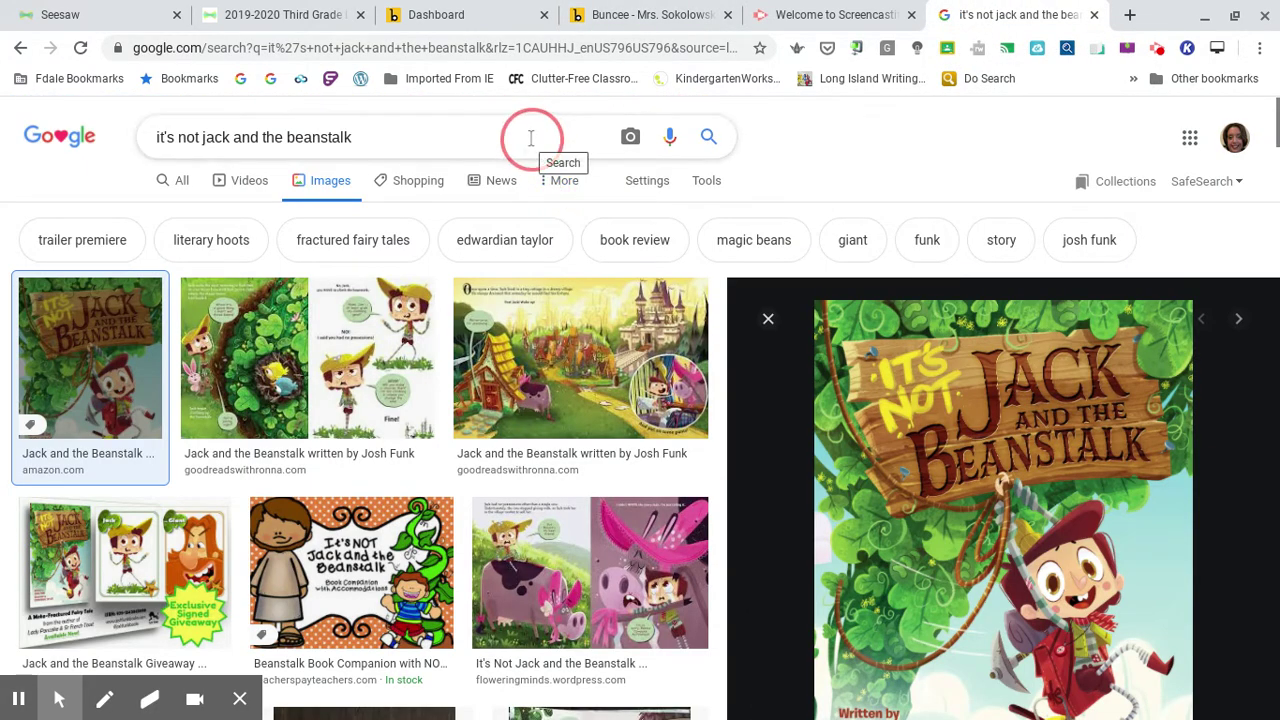
key(BackSpace)
key(BackSpace)
key(BackSpace)
key(BackSpace)
key(BackSpace)
key(BackSpace)
key(BackSpace)
key(BackSpace)
key(BackSpace)
key(BackSpace)
key(BackSpace)
key(BackSpace)
key(BackSpace)
key(BackSpace)
key(BackSpace)
key(BackSpace)
key(BackSpace)
key(BackSpace)
key(BackSpace)
key(BackSpace)
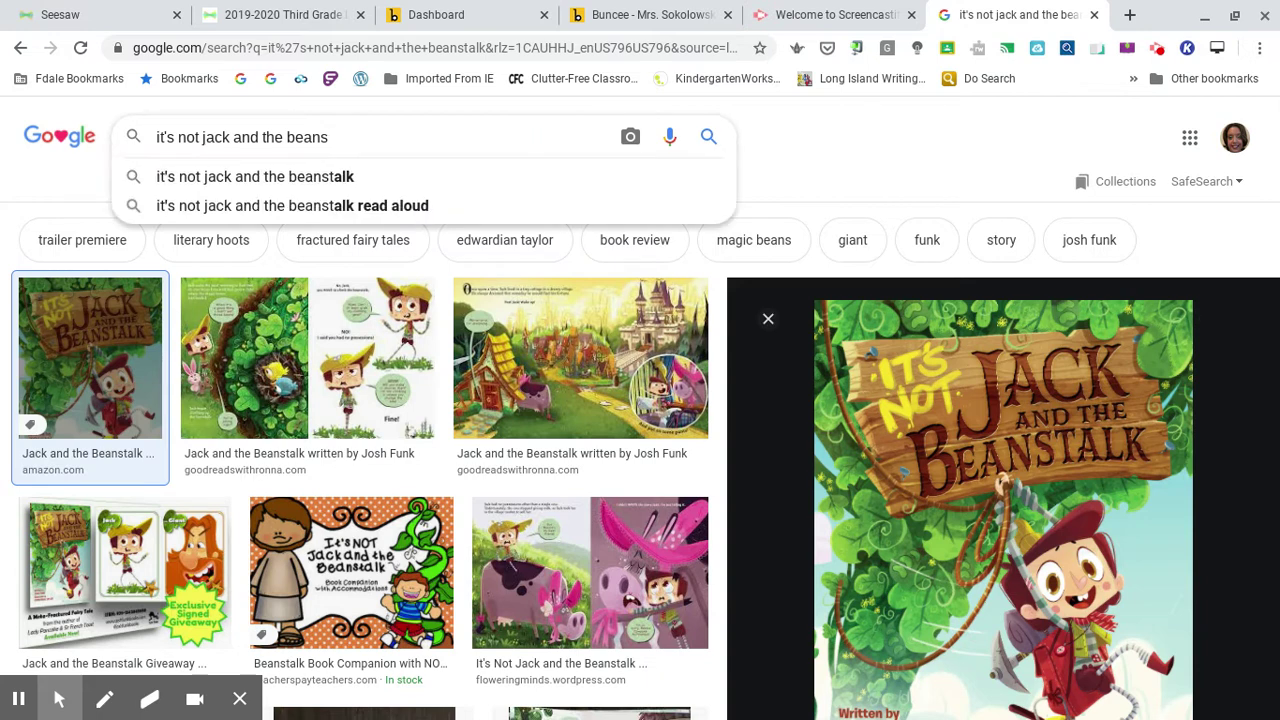
key(BackSpace)
key(BackSpace)
key(BackSpace)
key(BackSpace)
key(BackSpace)
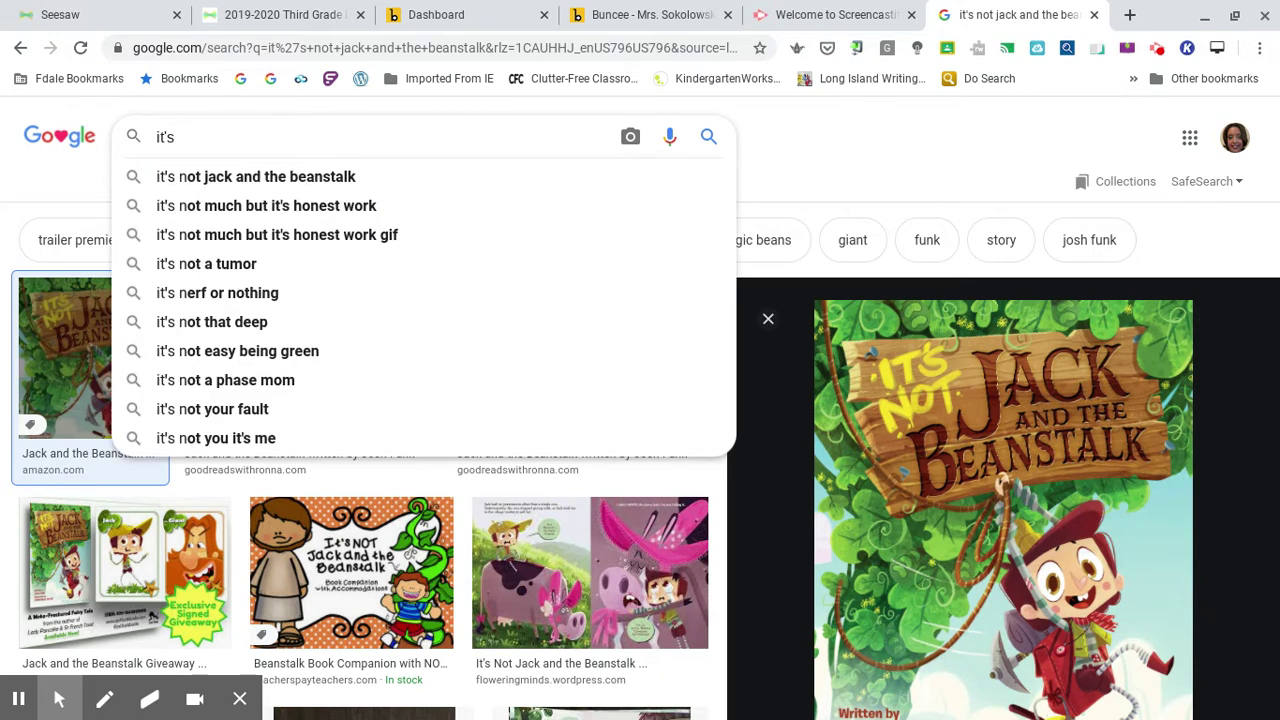
key(BackSpace)
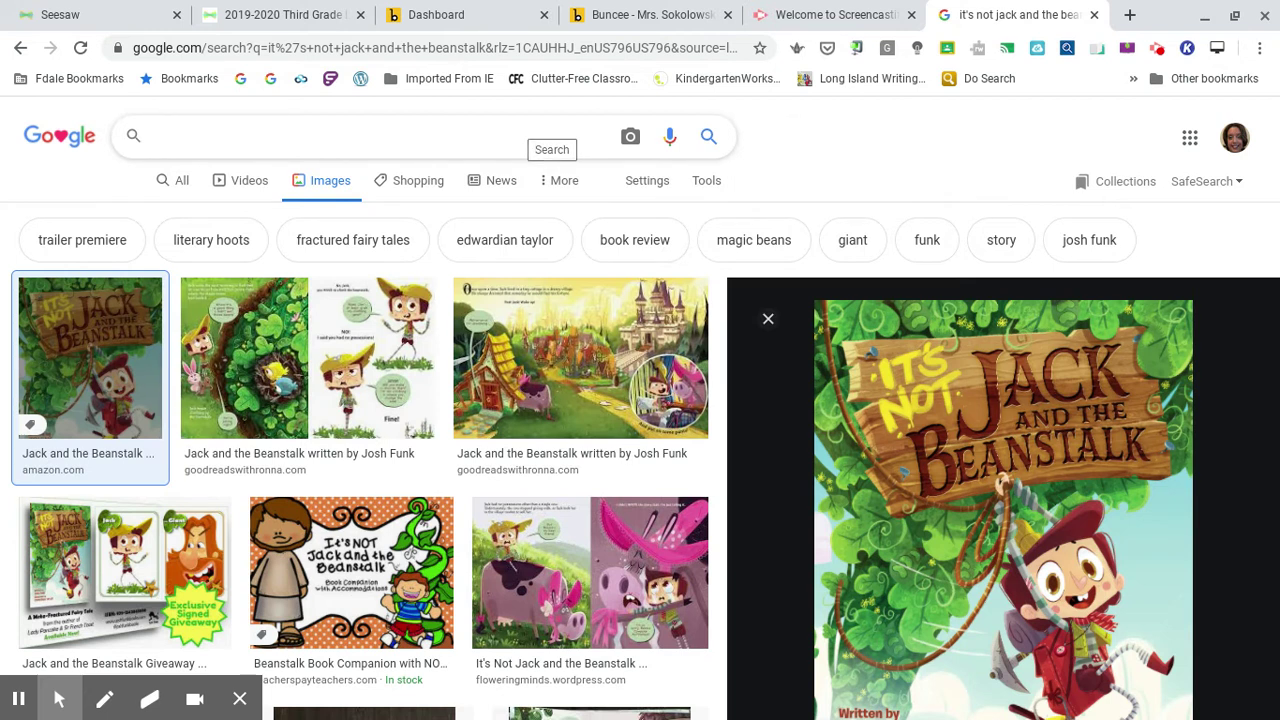
text(Amelia Bedel)
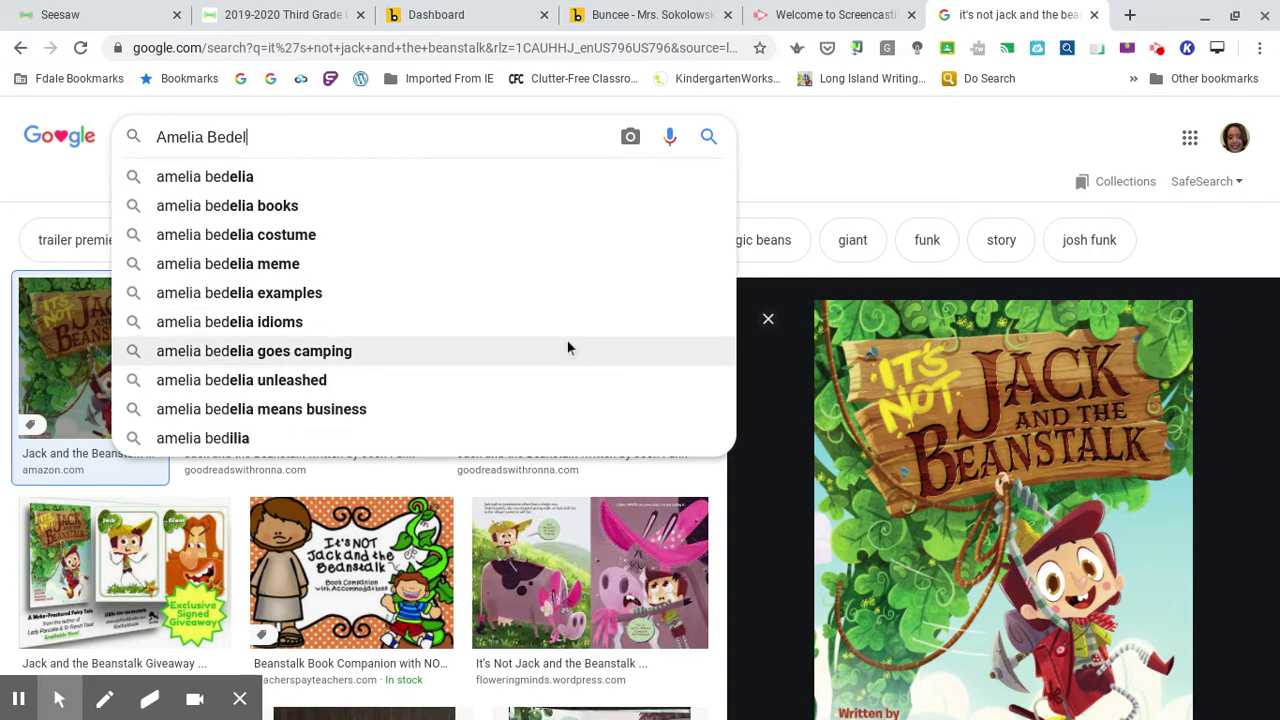
click(567, 349)
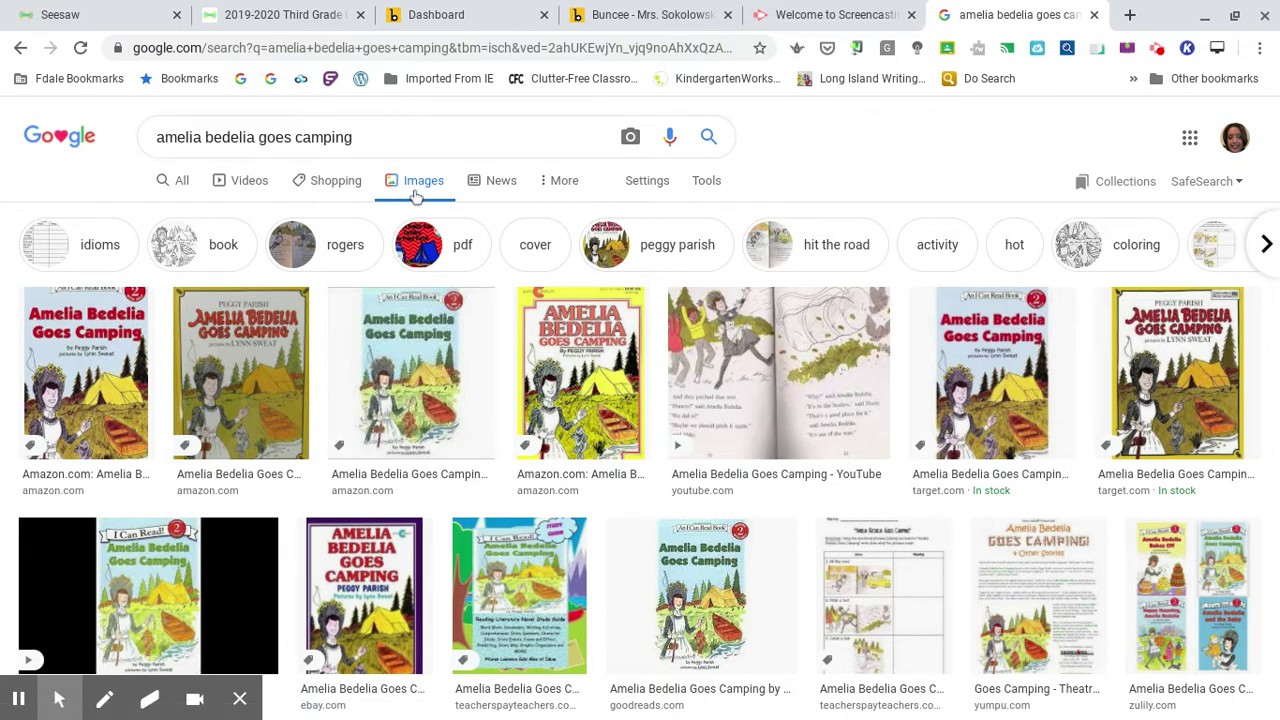
Save the first Amelia Bedelia cover as amelia.jpeg, then return to Buncee's add-item options
right_click(134, 334)
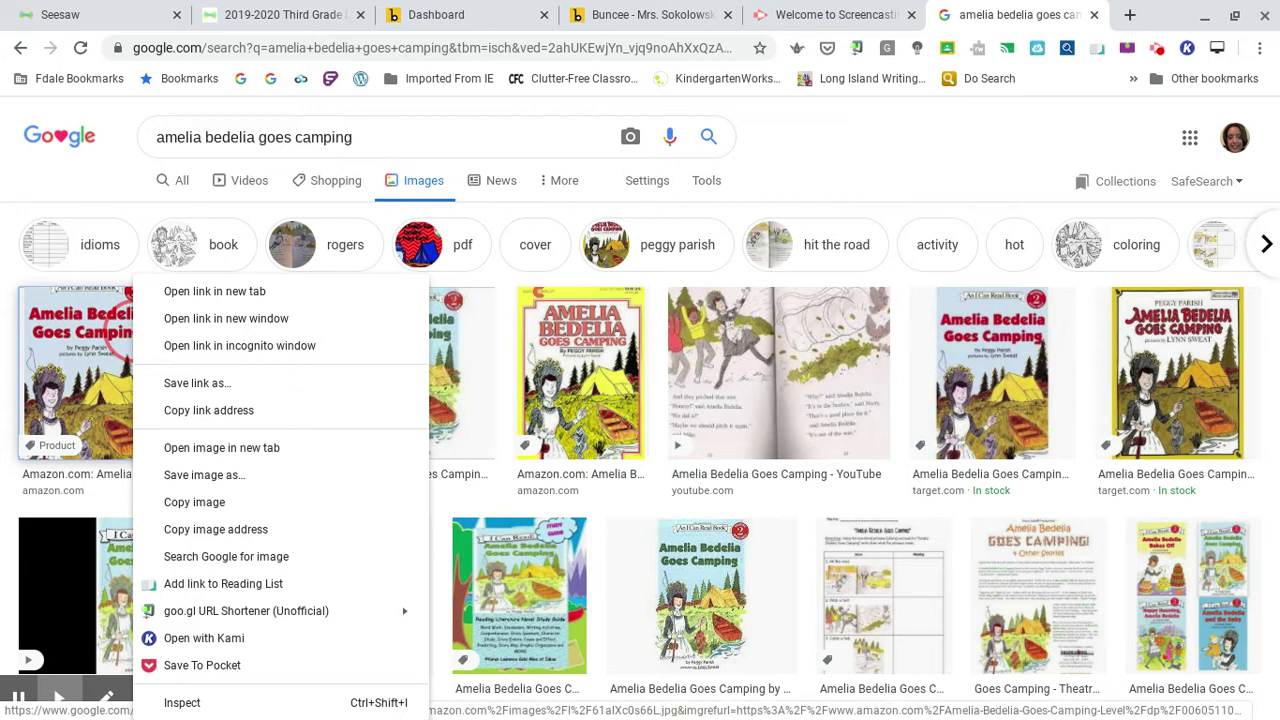
click(195, 475)
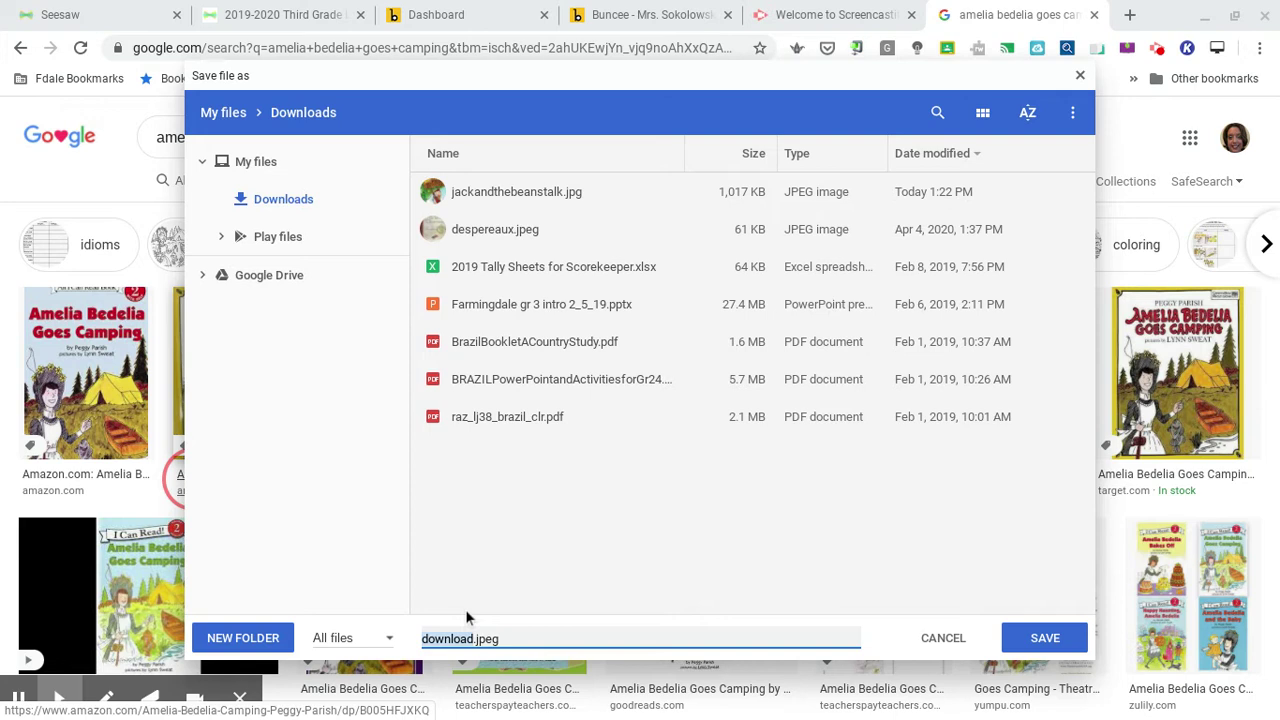
text(an)
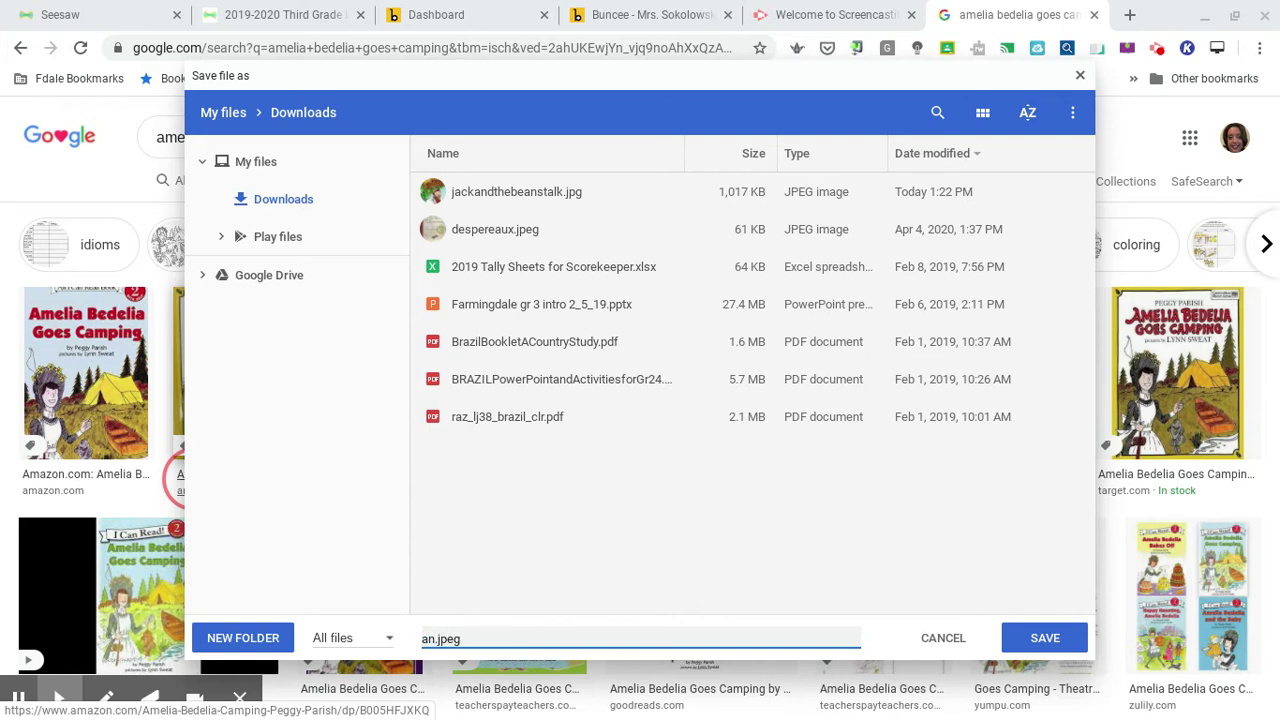
key(BackSpace)
text(melia)
key(Return)
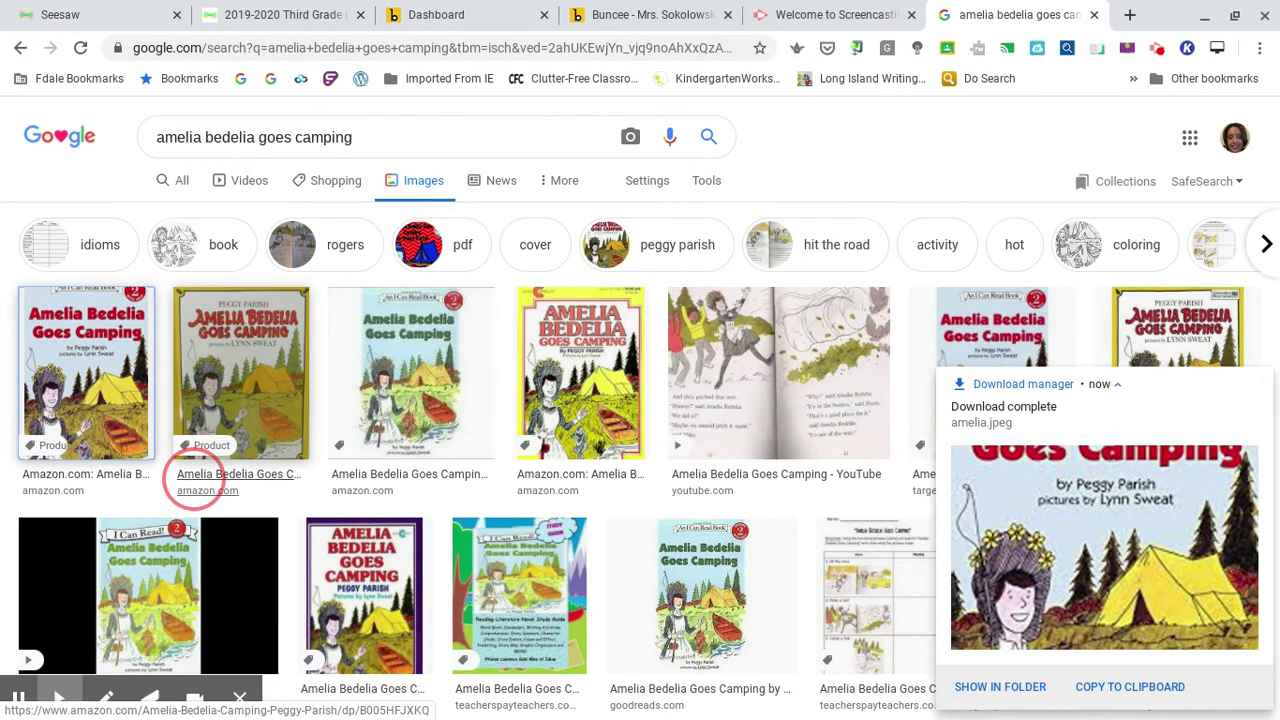
key(ctrl+4)
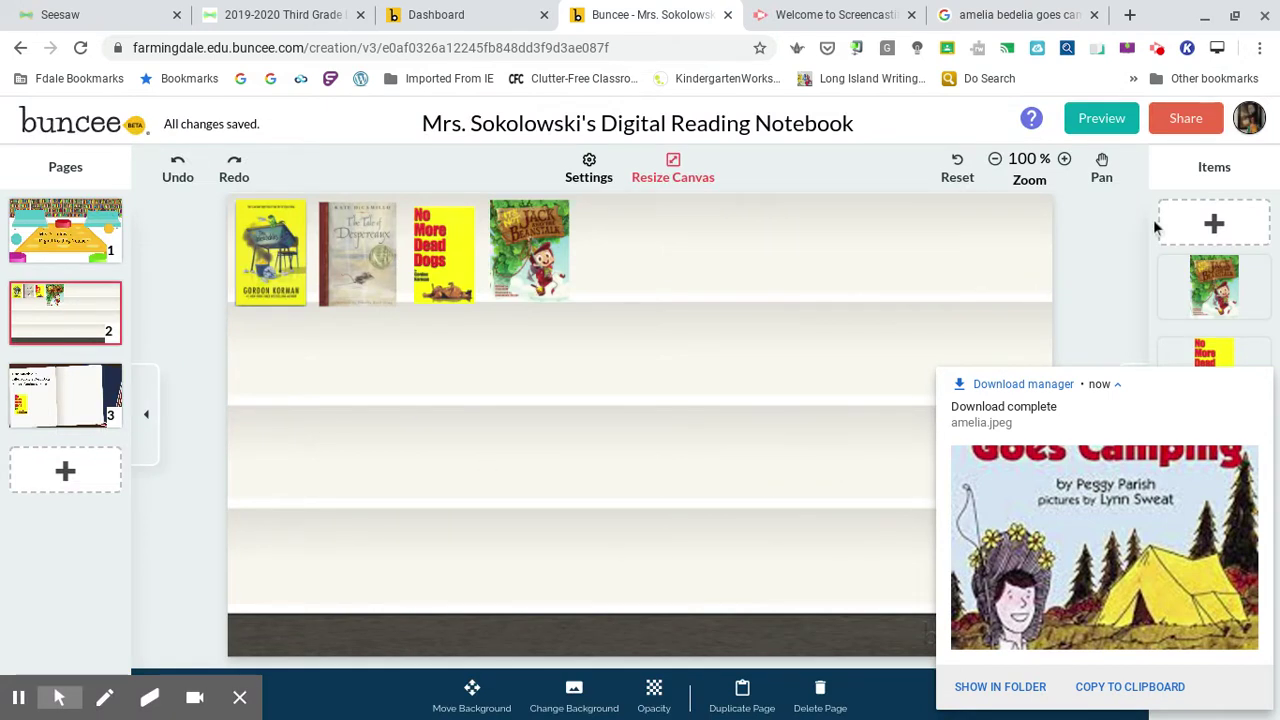
click(1214, 226)
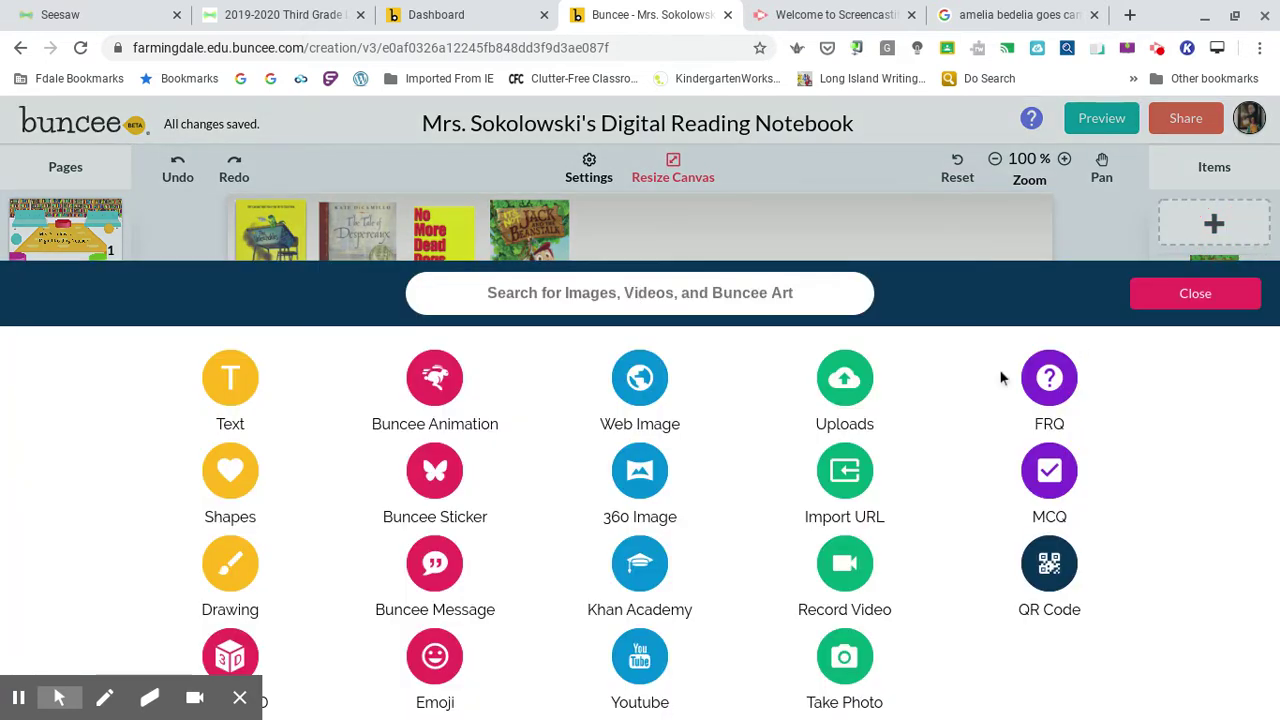
Upload amelia.jpeg and move the Amelia Bedelia cover into fifth place on the top shelf
click(846, 401)
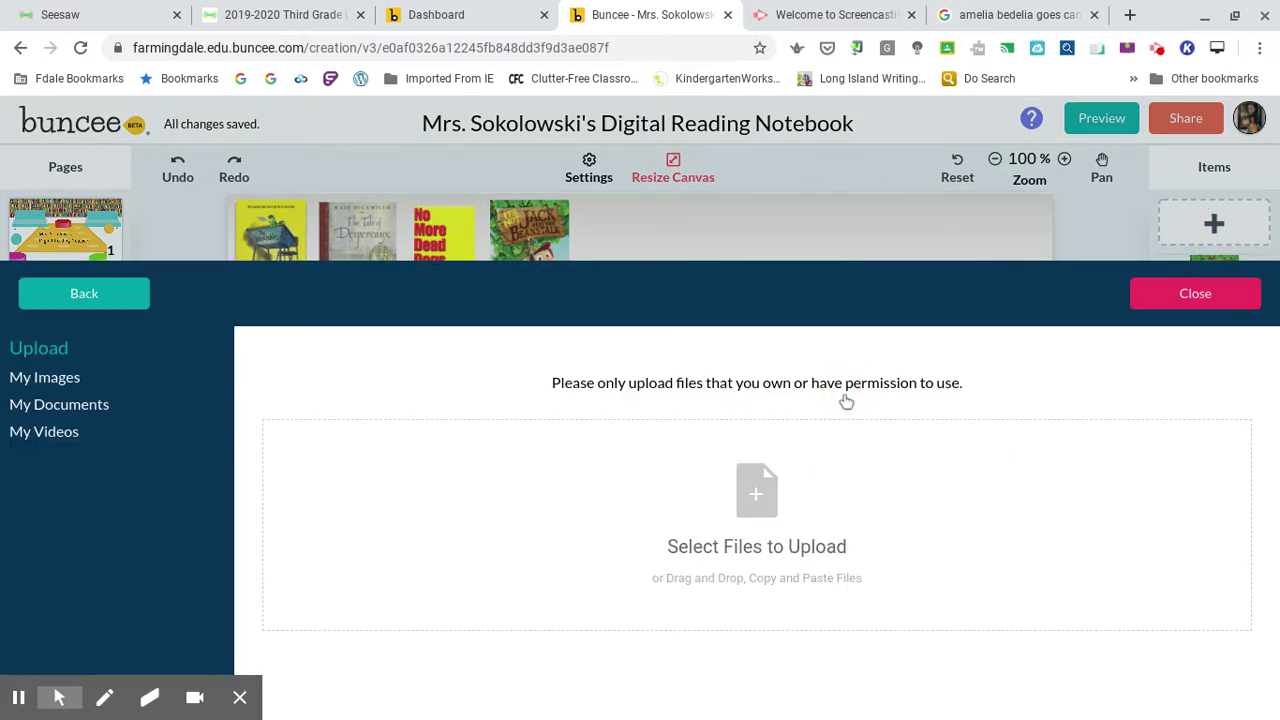
click(754, 511)
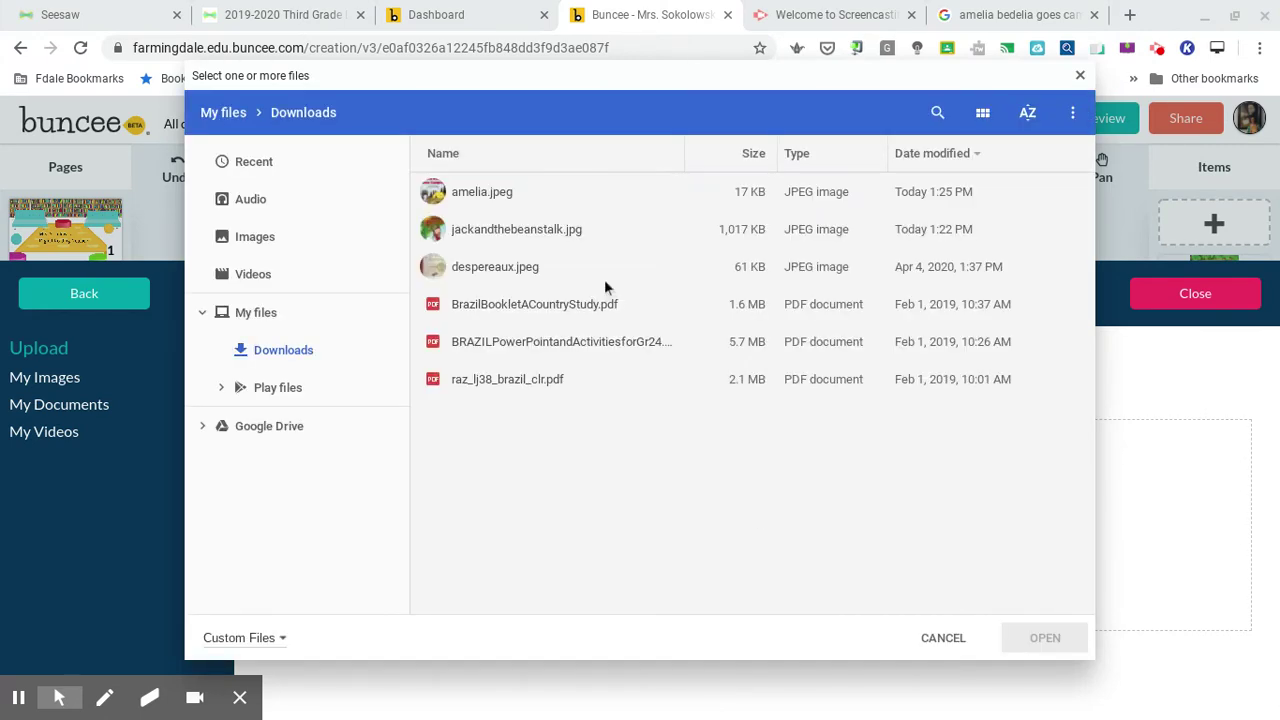
click(475, 200)
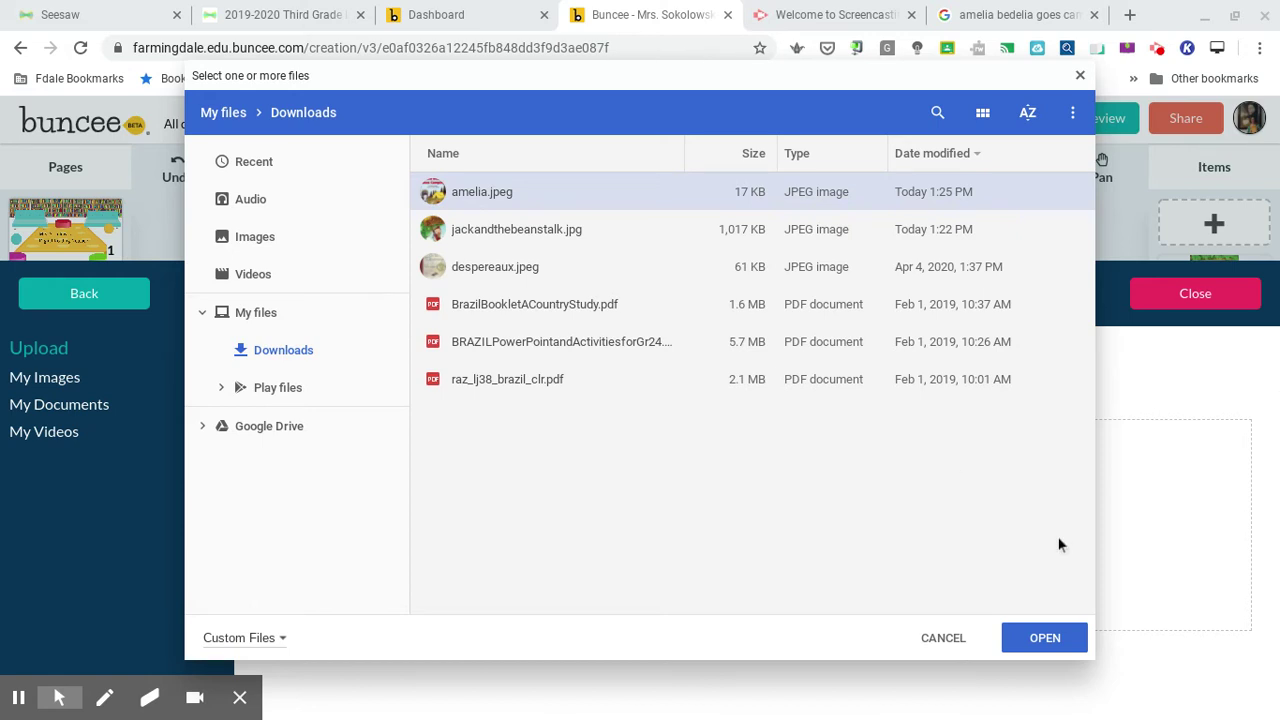
click(1046, 637)
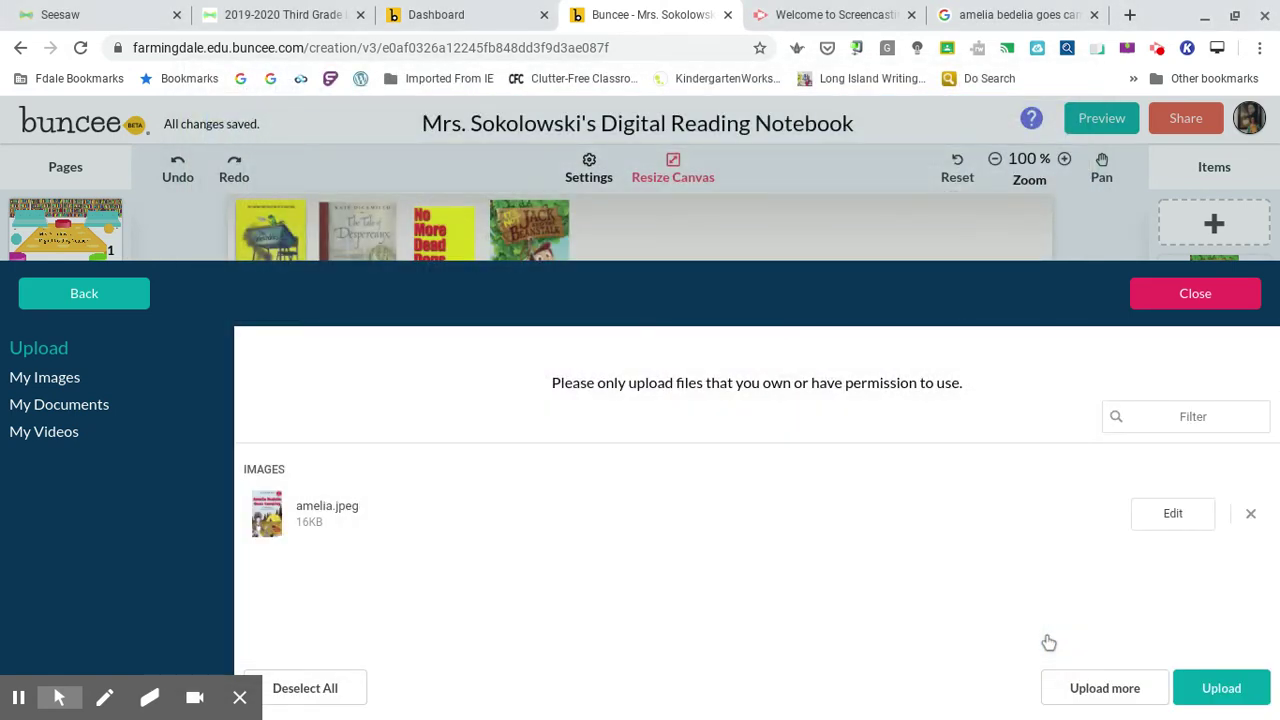
click(1213, 684)
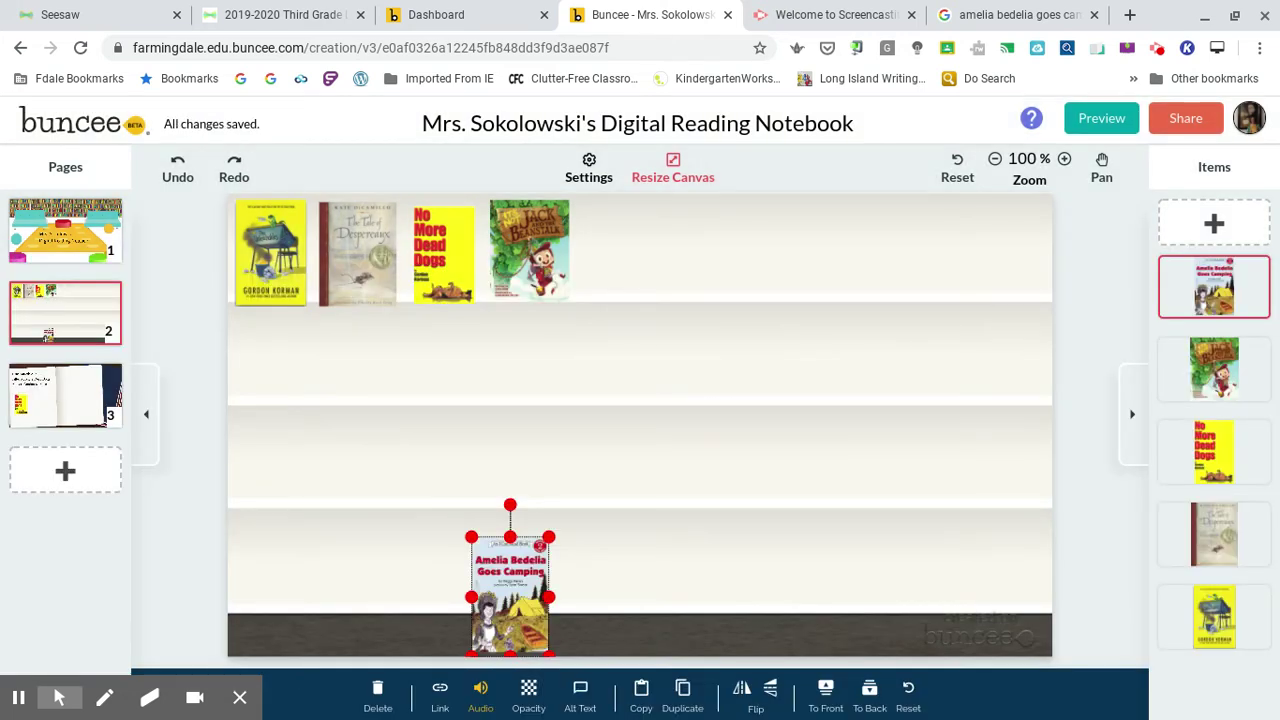
drag(510, 580, 612, 249)
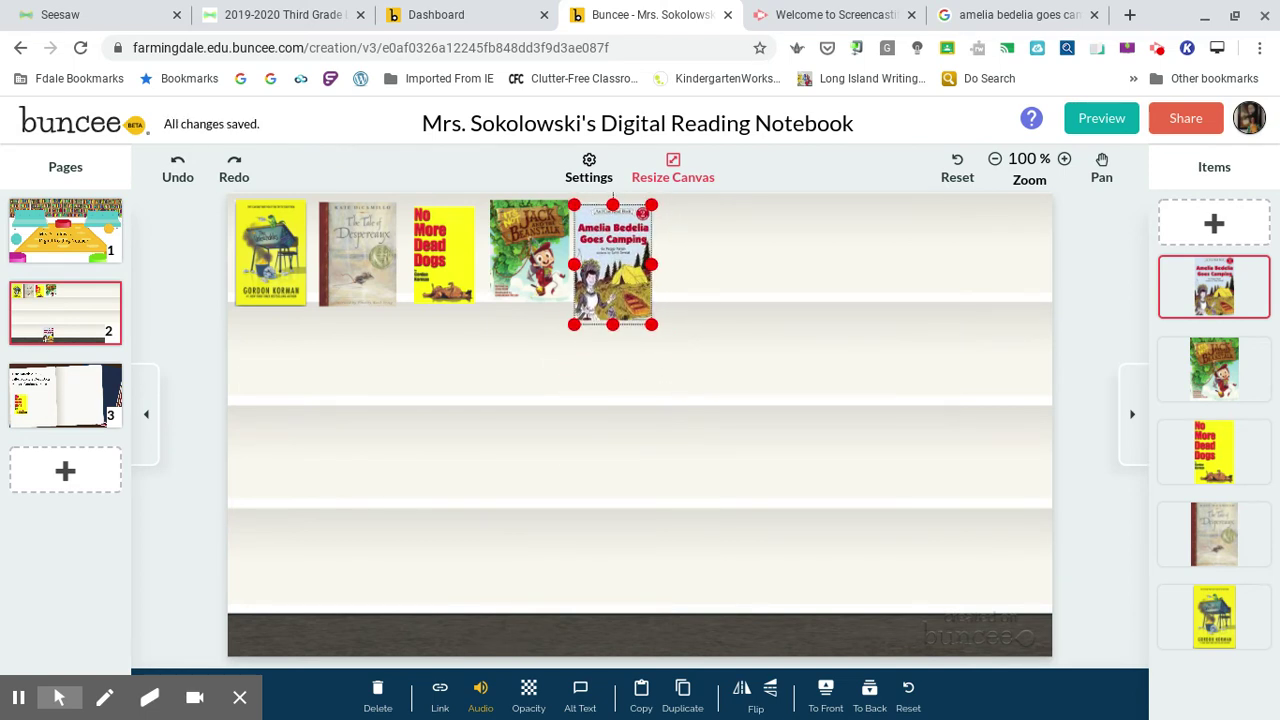
Nudge the Amelia Bedelia Goes Camping cover up so it sits level with the other top-shelf covers
click(663, 318)
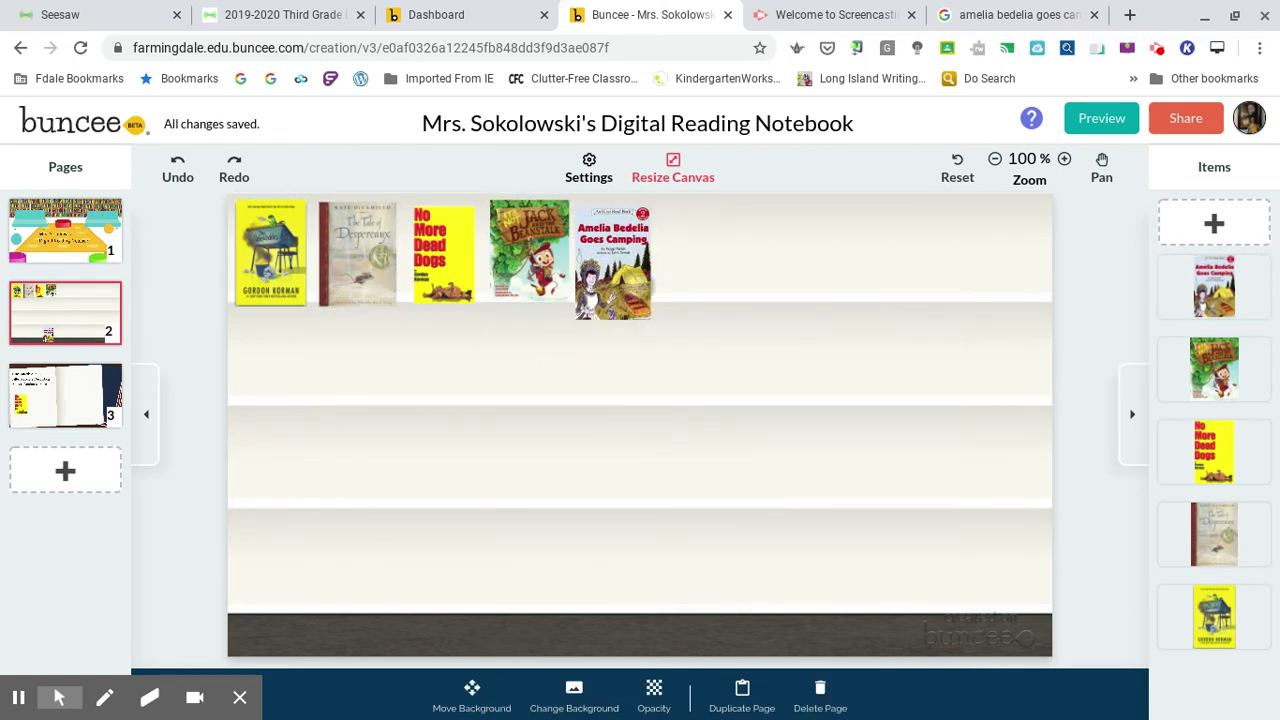
click(630, 290)
click(658, 316)
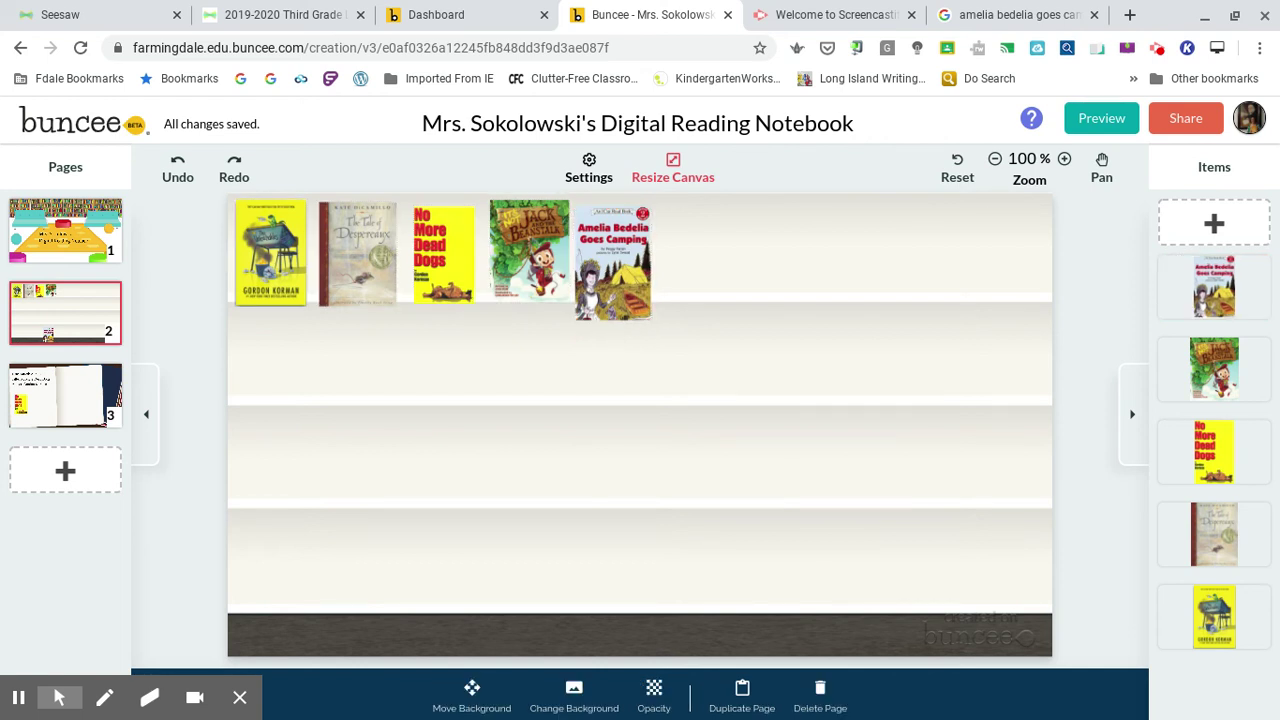
drag(640, 305, 637, 289)
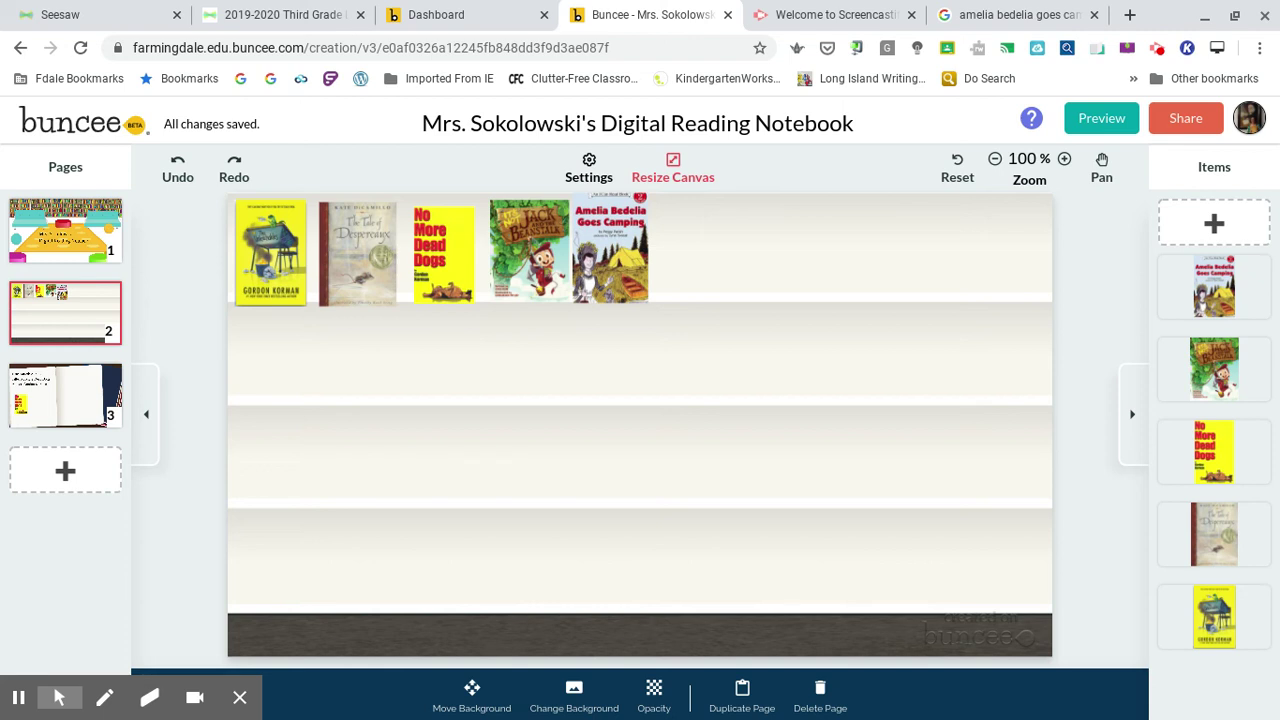